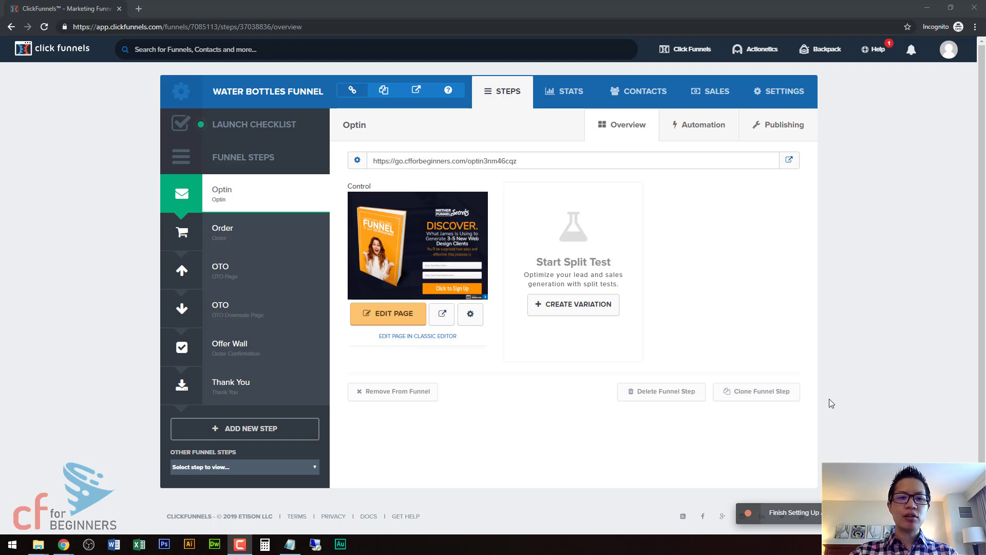
Open the Optin step's squeeze page in the ClickFunnels page editor
{"action": "left_click", "coordinate": [391, 318]}
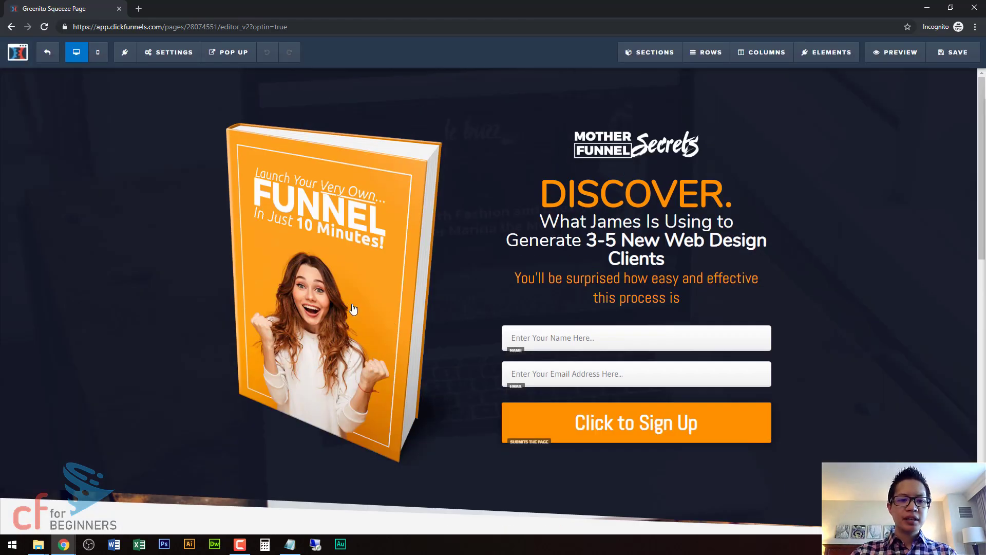
Set the page's email integration to null (Html Form) with the Integrate Existing Form action
{"action": "left_click", "coordinate": [169, 52]}
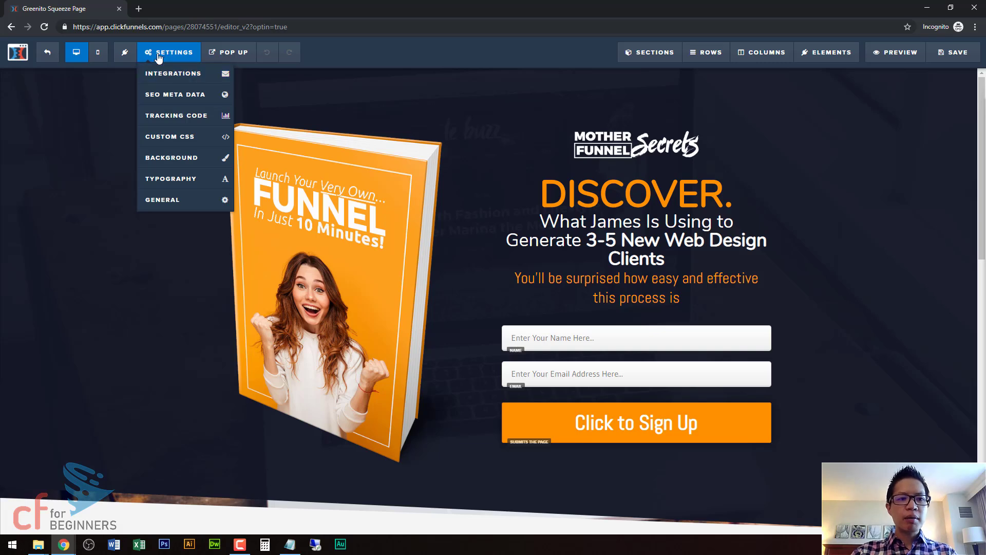
{"action": "left_click", "coordinate": [160, 75]}
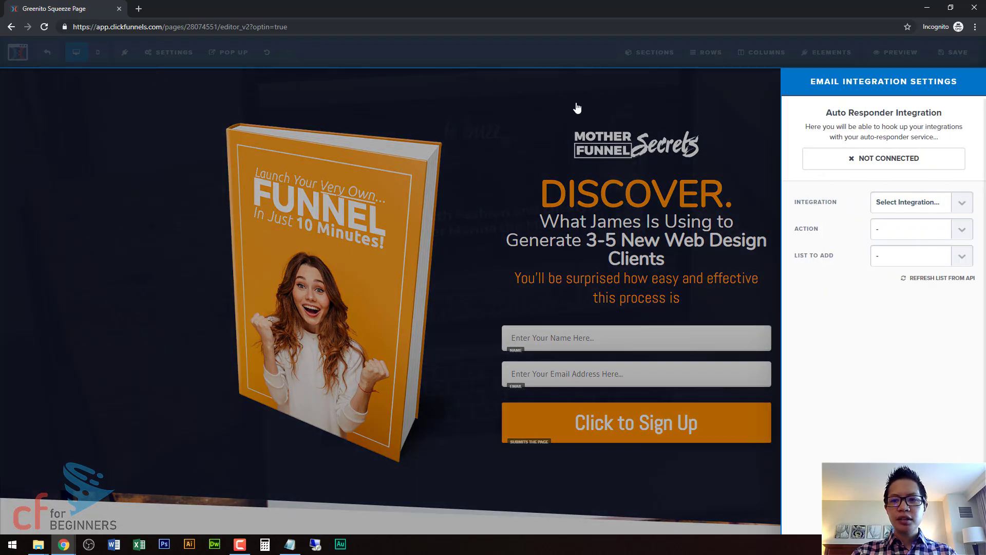
{"action": "left_click", "coordinate": [908, 205]}
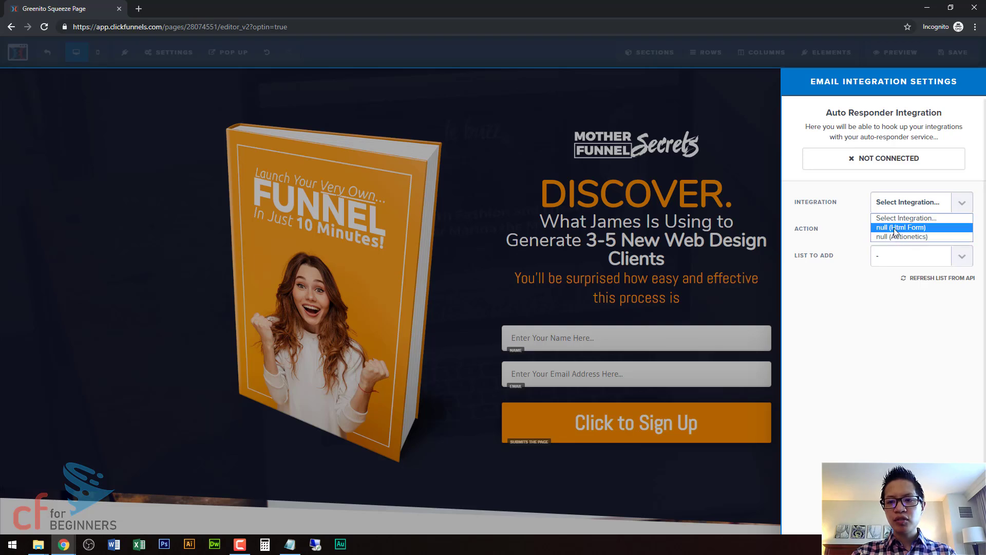
{"action": "left_click", "coordinate": [893, 228]}
{"action": "left_click", "coordinate": [894, 229]}
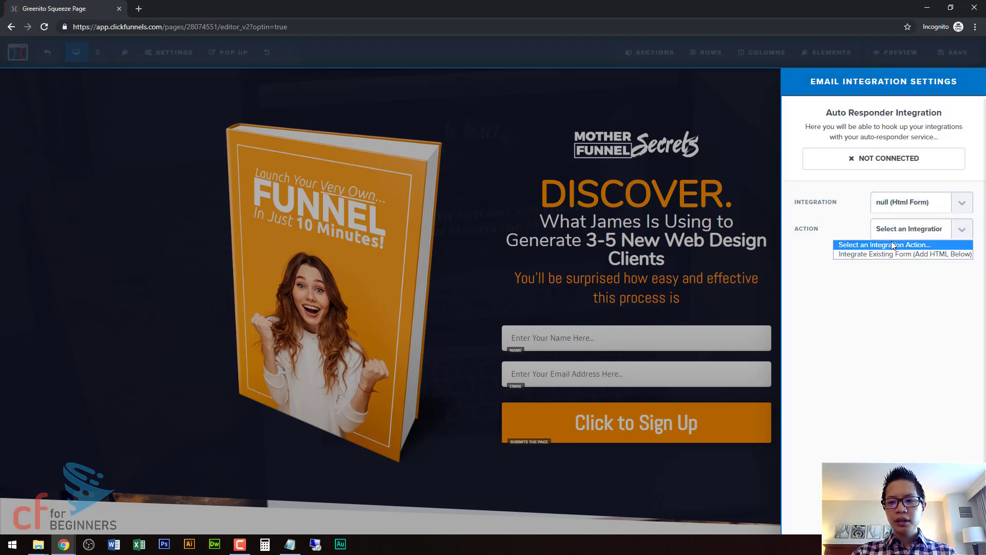
{"action": "left_click", "coordinate": [881, 254]}
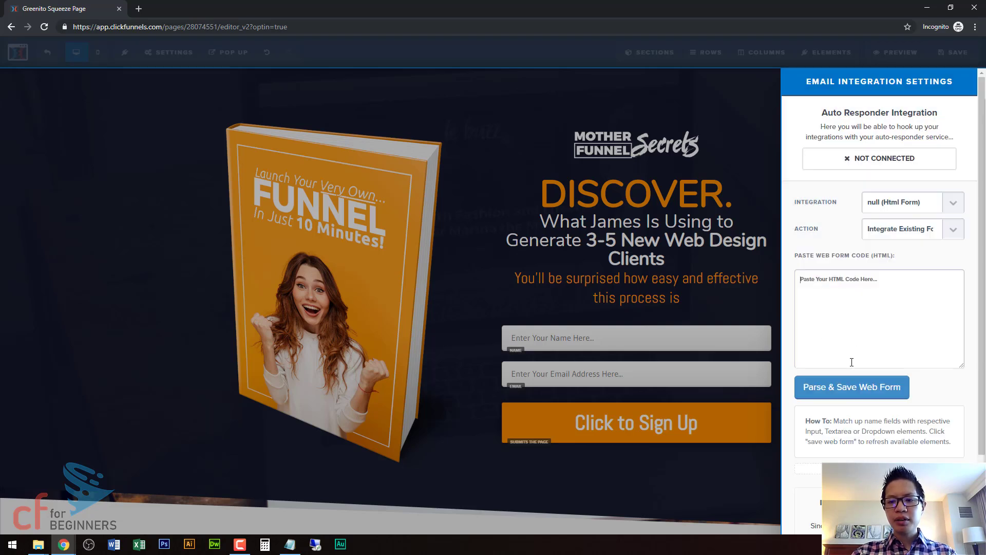
{"action": "left_click", "coordinate": [752, 100]}
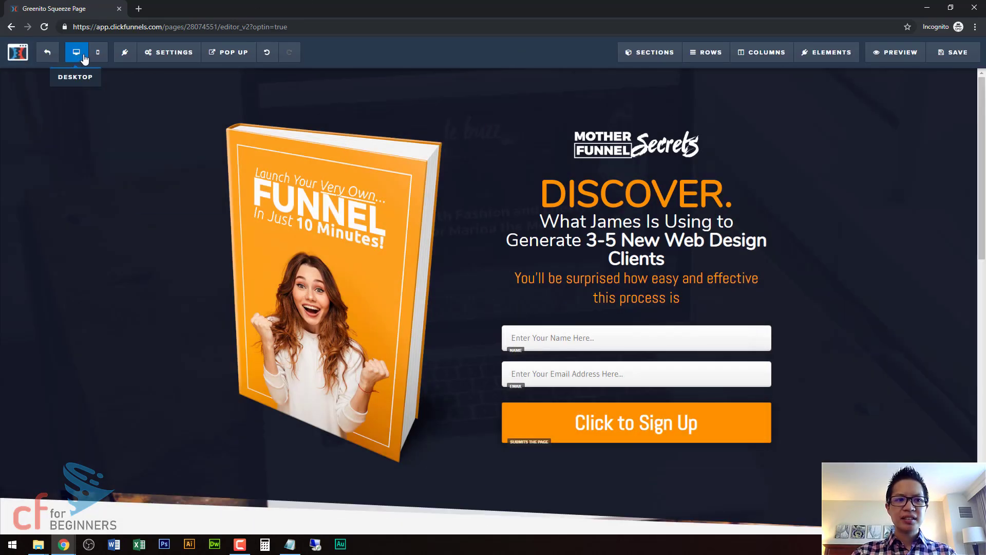
Recheck the Email Integration Settings, then exit the editor to the Optin step overview
{"action": "mouse_move", "coordinate": [167, 57]}
{"action": "left_click", "coordinate": [175, 72]}
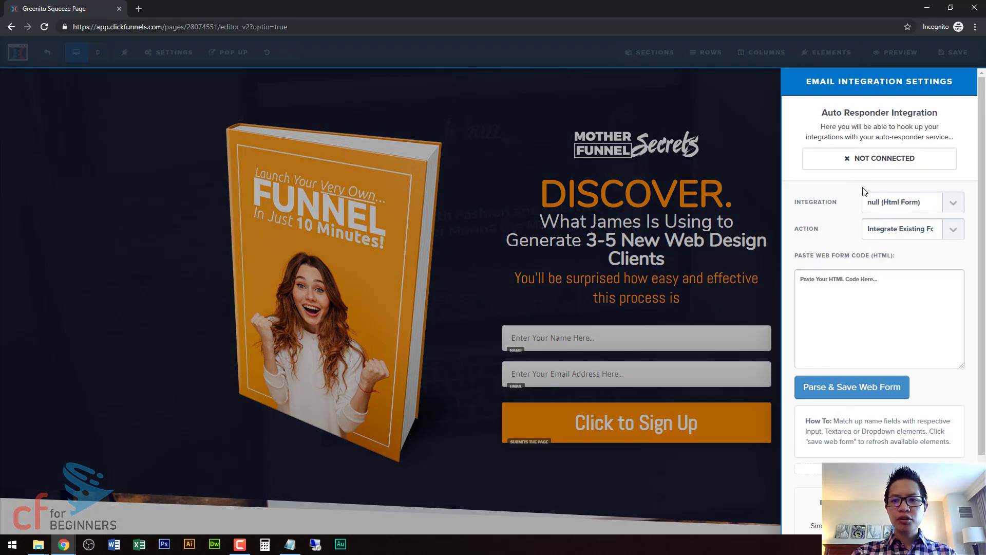
{"action": "left_click", "coordinate": [758, 118]}
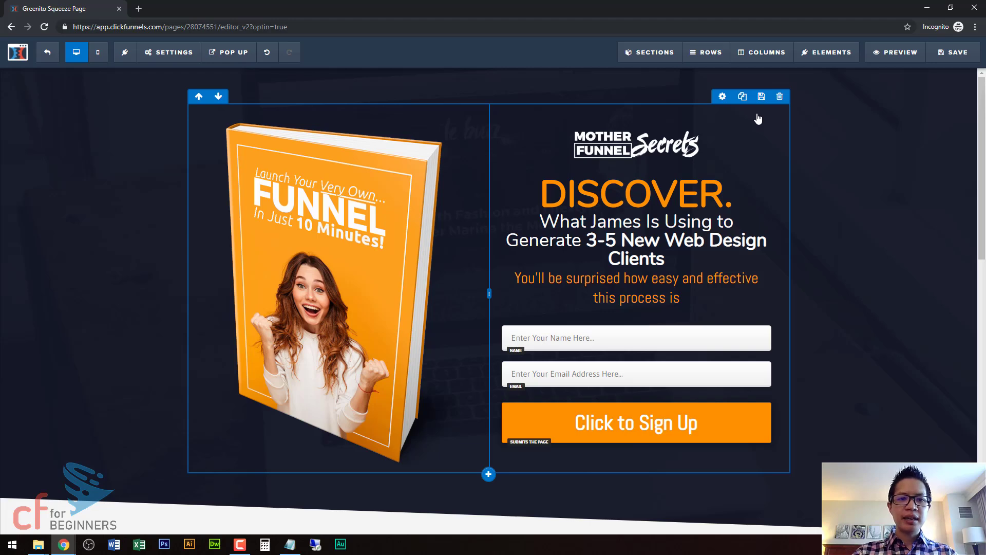
{"action": "left_click", "coordinate": [47, 52]}
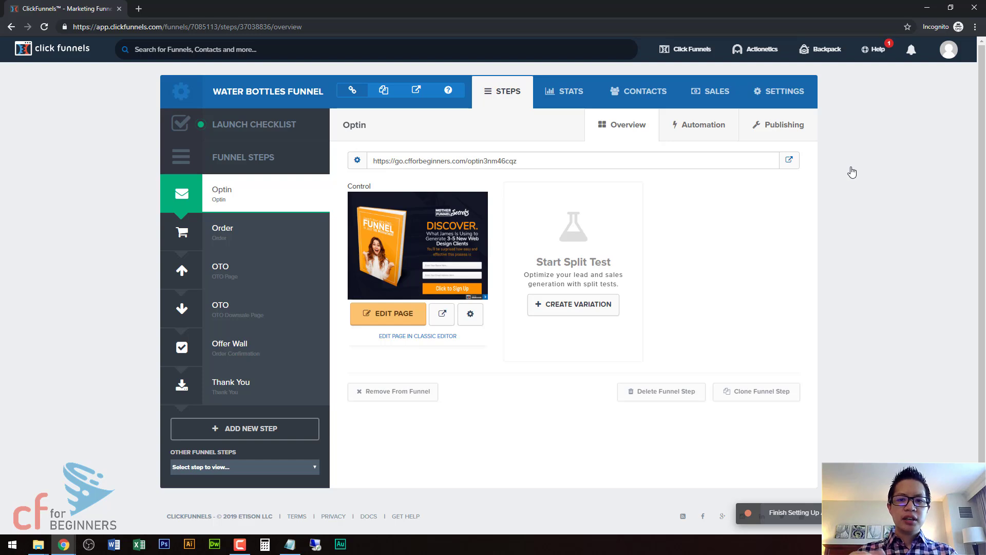
Show the Optin step's Automation tab with its Register for eBook event
{"action": "left_click", "coordinate": [721, 132]}
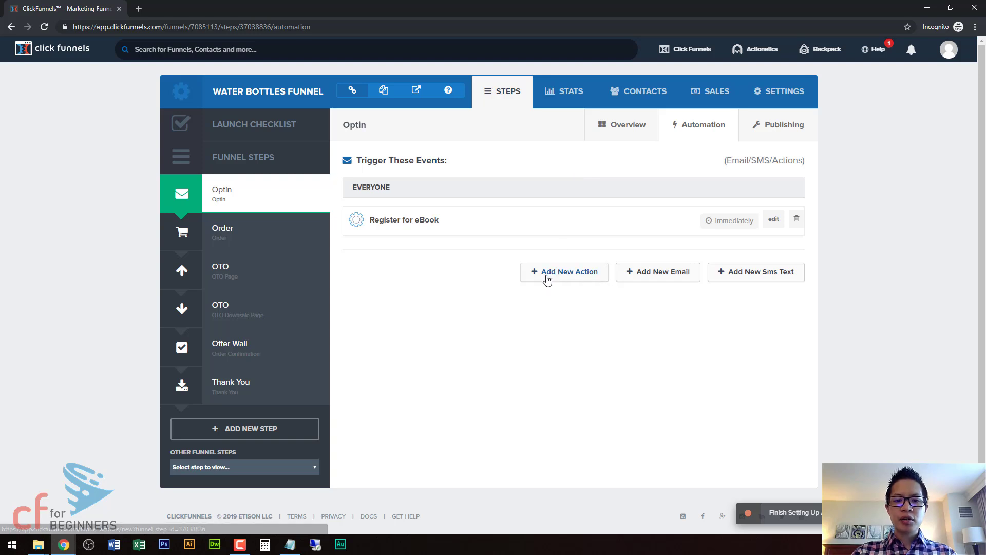
Start a new email with the sender's name and subject 'Congratulations here is your eBook'
{"action": "left_click", "coordinate": [663, 278]}
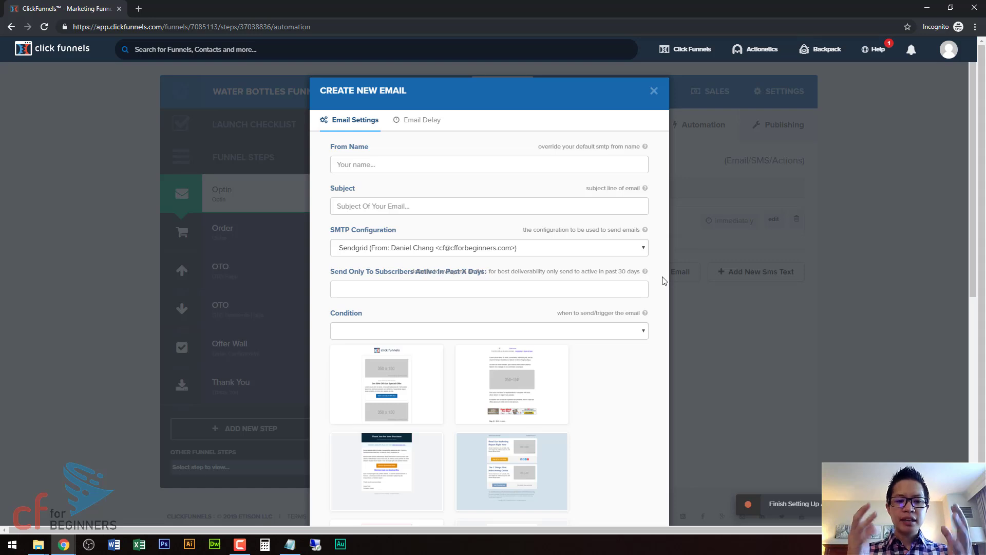
{"action": "scroll", "coordinate": [478, 349], "scroll_direction": "down", "scroll_amount": 2}
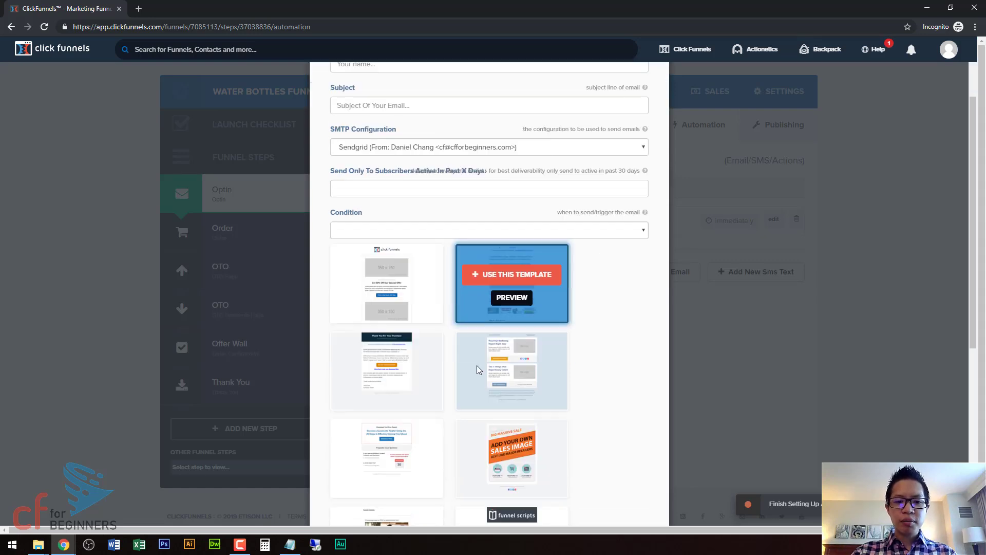
{"action": "scroll", "coordinate": [476, 366], "scroll_direction": "up", "scroll_amount": 2}
{"action": "scroll", "coordinate": [473, 368], "scroll_direction": "up", "scroll_amount": 1}
{"action": "left_click", "coordinate": [398, 166]}
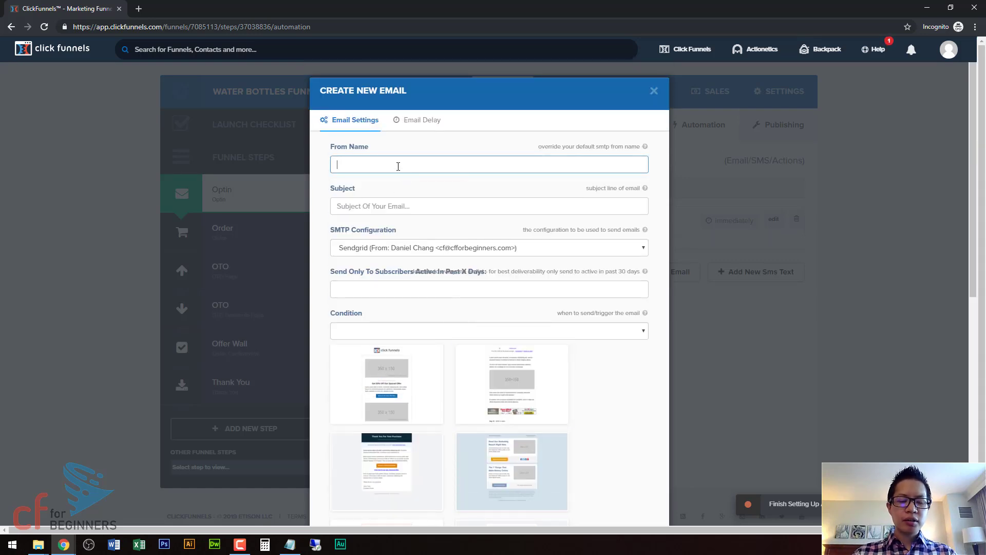
{"action": "type", "text": "Daniel "}
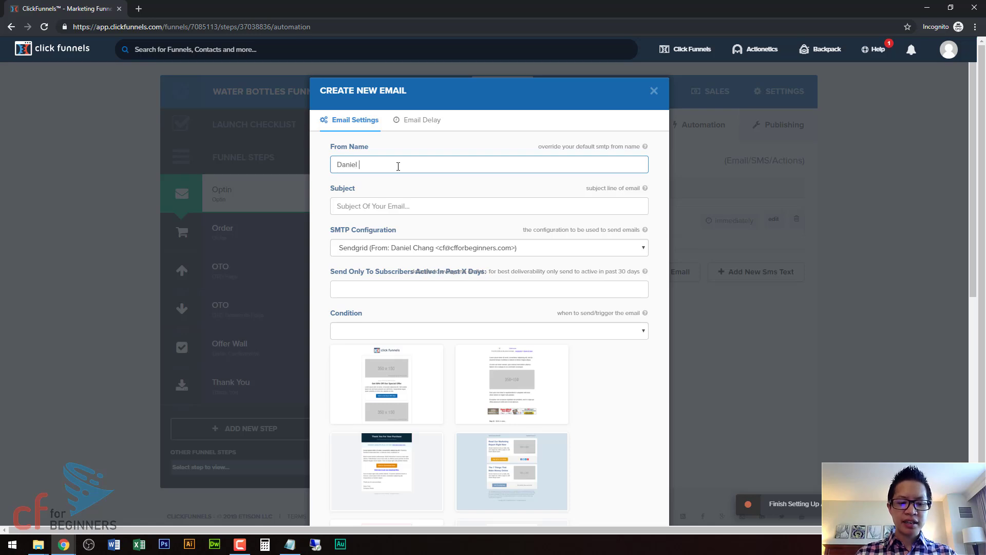
{"action": "type", "text": "Chang"}
{"action": "key", "text": "Tab"}
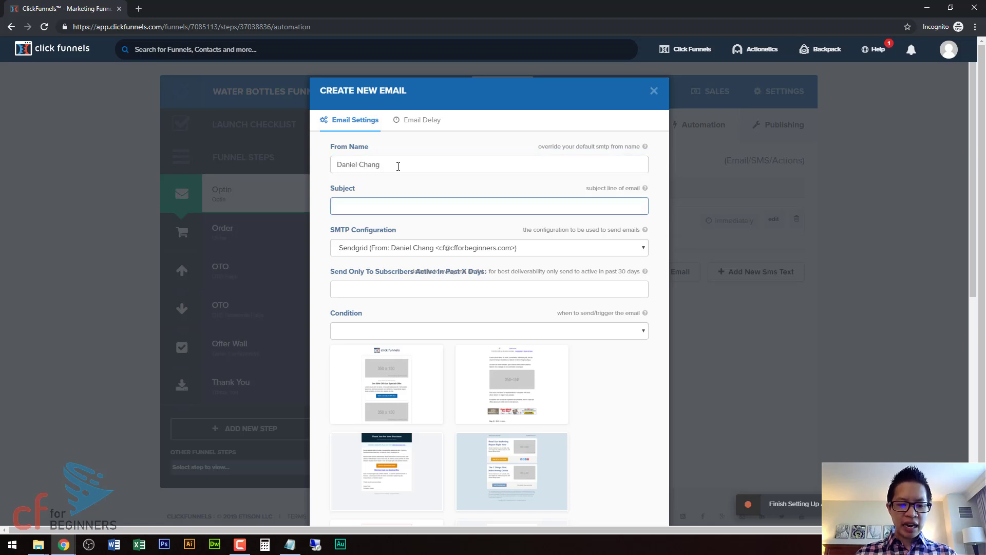
{"action": "type", "text": "Congr"}
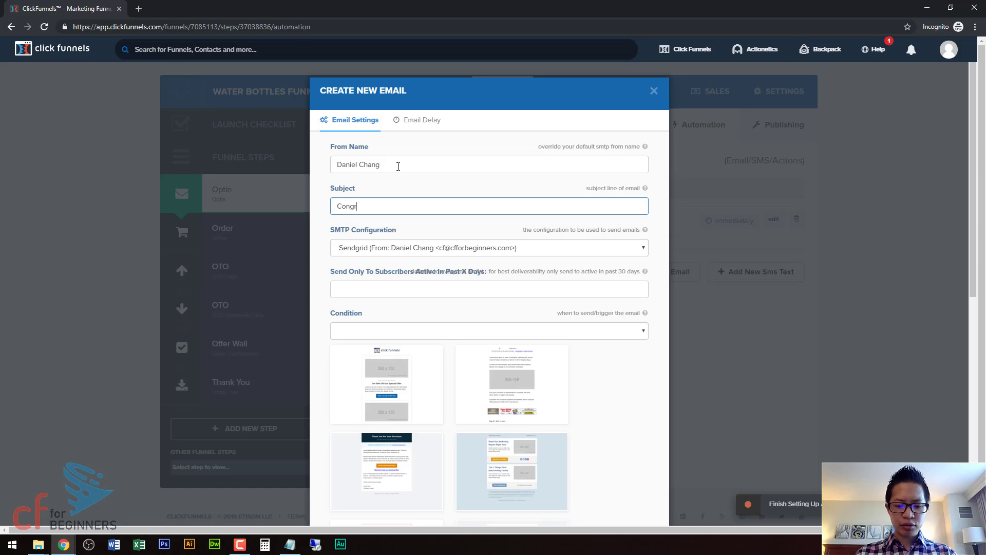
{"action": "type", "text": "atulations "}
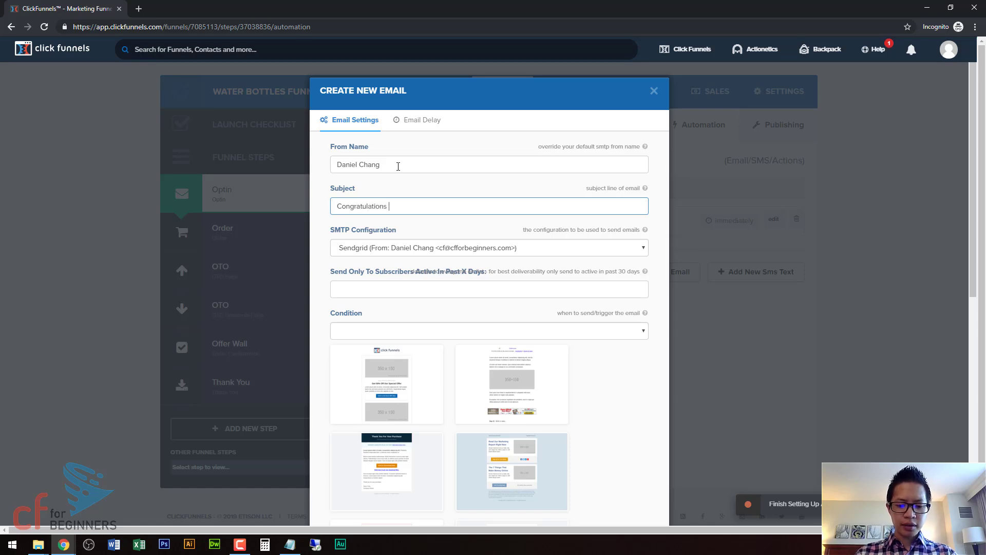
{"action": "type", "text": "here is your e"}
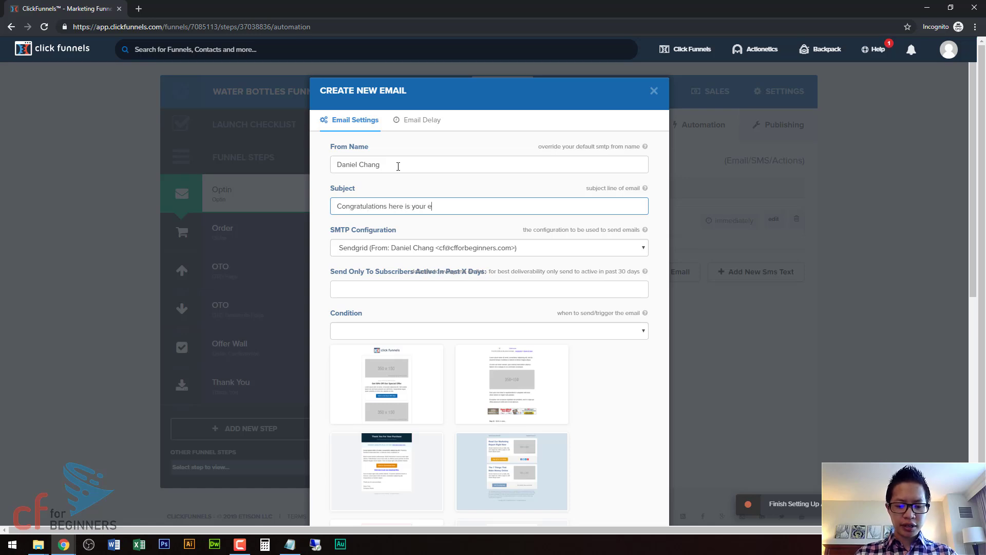
{"action": "type", "text": "Book!"}
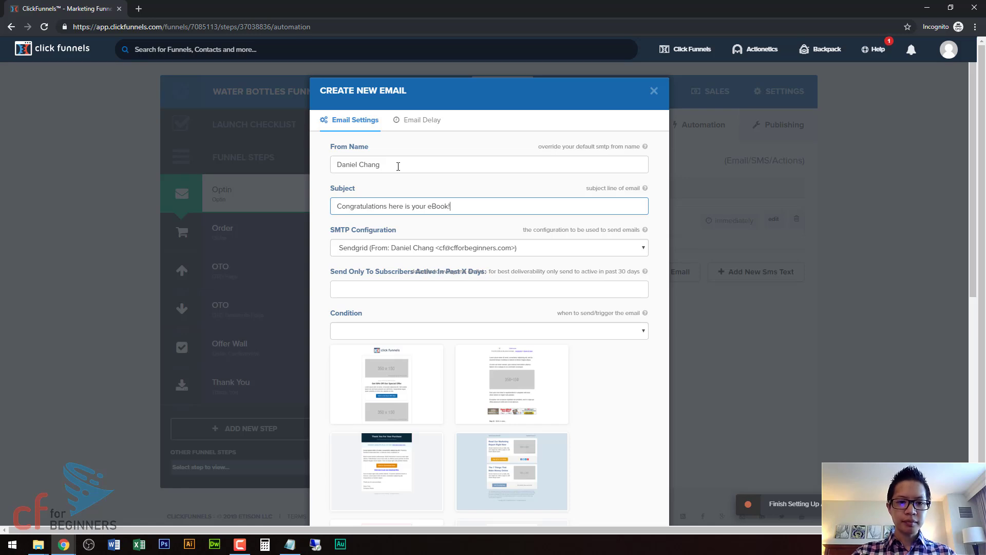
{"action": "left_click", "coordinate": [400, 248]}
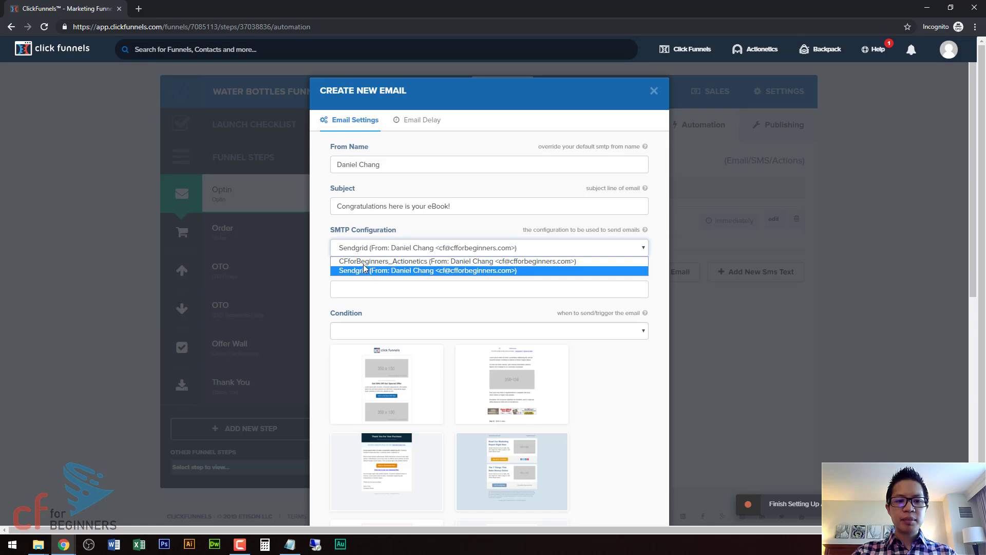
Keep Sendgrid, leave the active-days limit blank, and send the email to everyone
{"action": "left_click", "coordinate": [393, 271]}
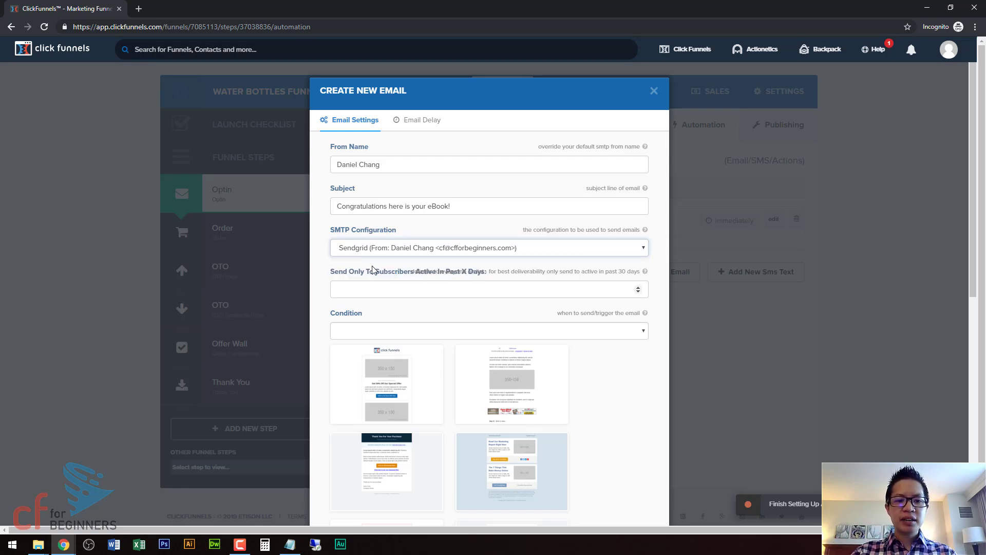
{"action": "left_click", "coordinate": [369, 288]}
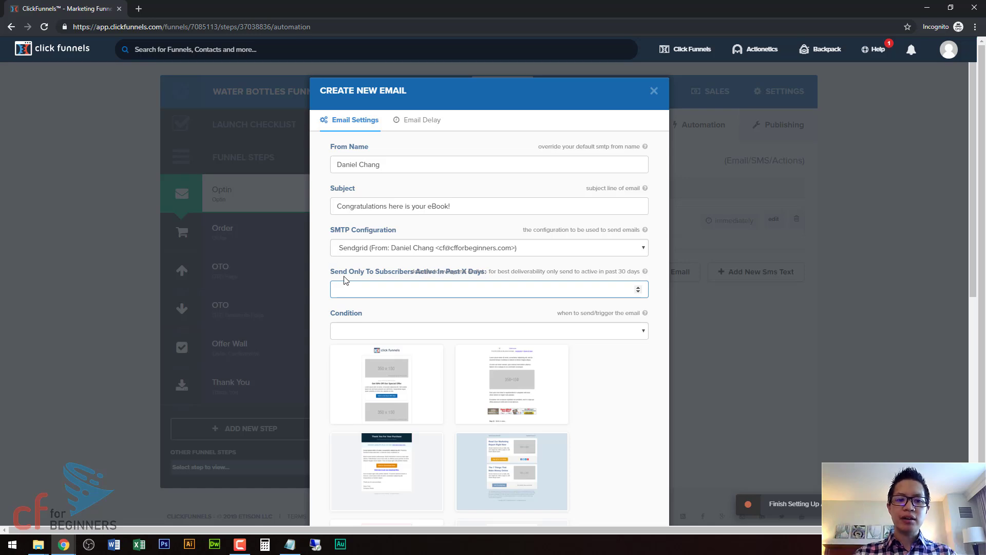
{"action": "left_click", "coordinate": [352, 301]}
{"action": "left_click", "coordinate": [359, 329]}
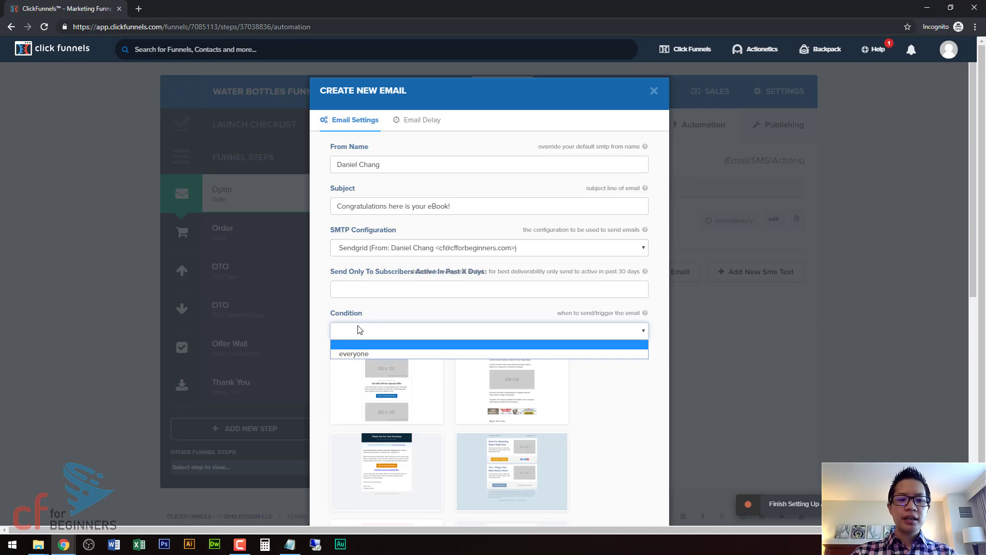
{"action": "left_click", "coordinate": [357, 355]}
Pick the last template in the gallery and create the email
{"action": "scroll", "coordinate": [598, 380], "scroll_direction": "down", "scroll_amount": 4}
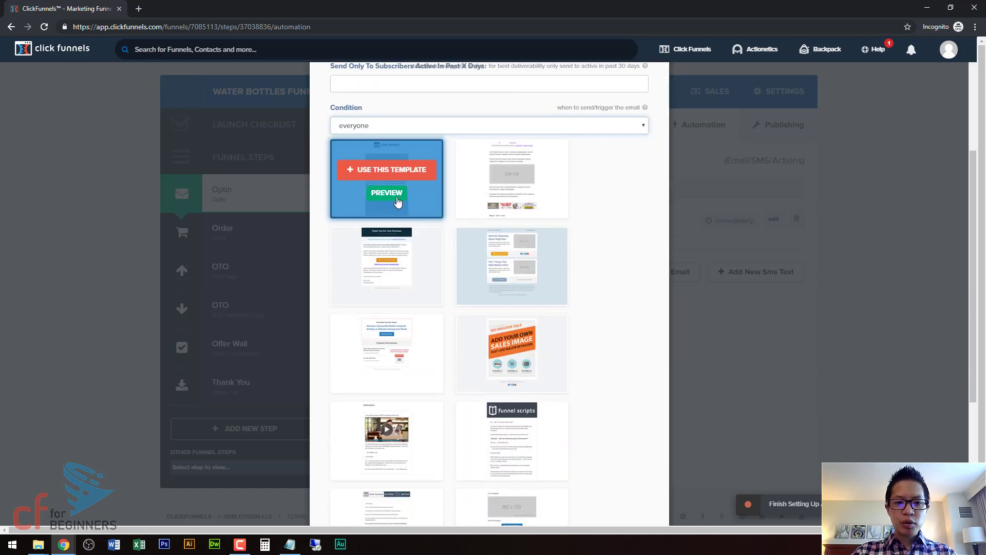
{"action": "mouse_move", "coordinate": [419, 298]}
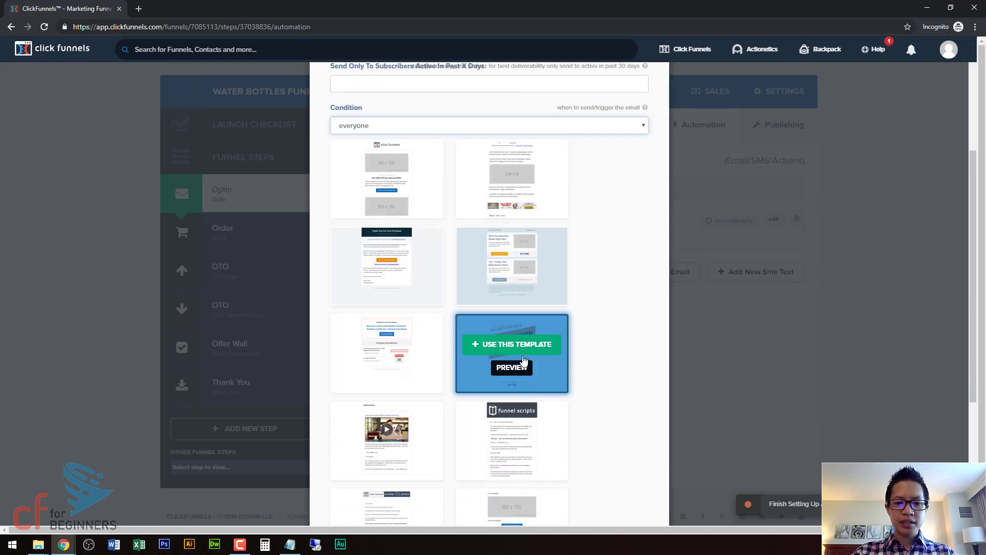
{"action": "scroll", "coordinate": [577, 375], "scroll_direction": "down", "scroll_amount": 2}
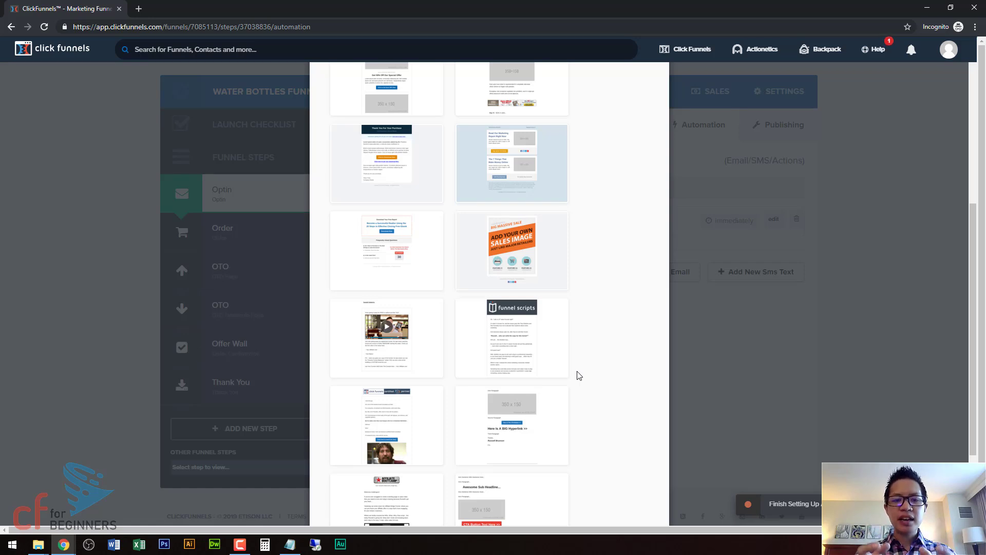
{"action": "scroll", "coordinate": [575, 364], "scroll_direction": "up", "scroll_amount": 3}
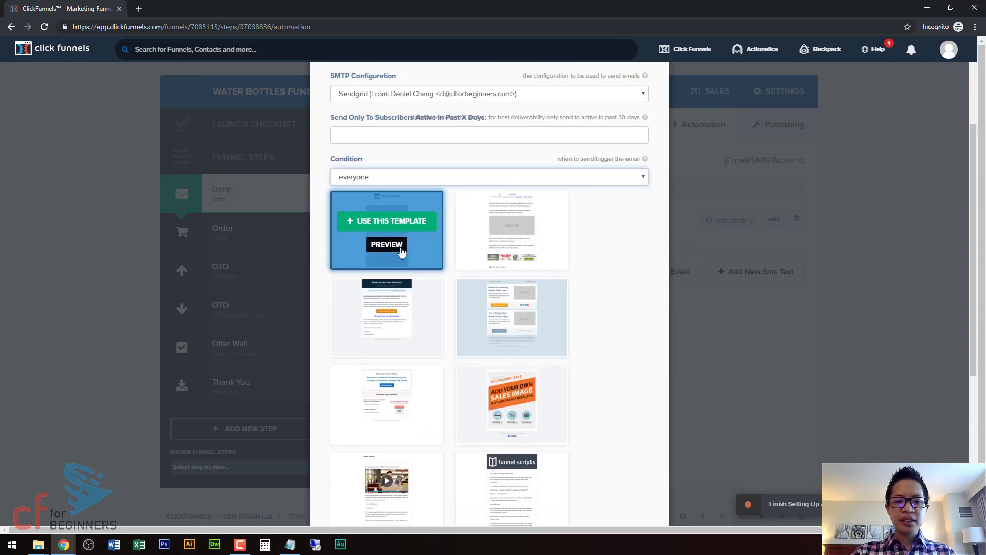
{"action": "scroll", "coordinate": [536, 347], "scroll_direction": "down", "scroll_amount": 5}
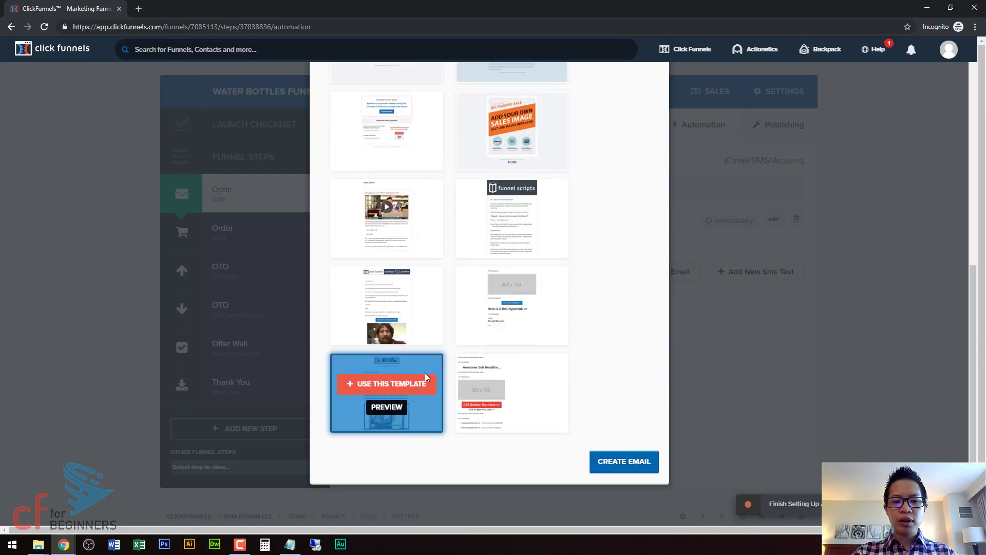
{"action": "left_click", "coordinate": [525, 392]}
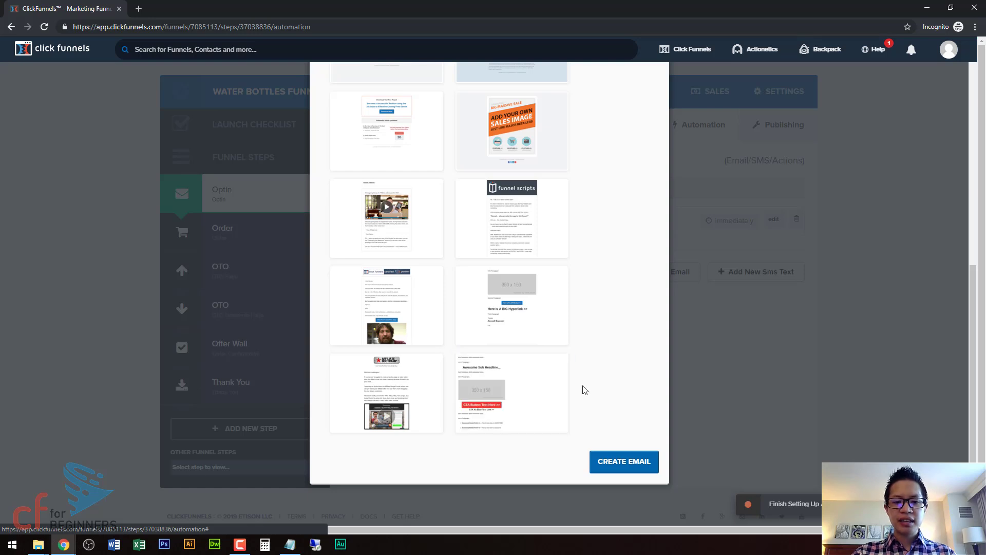
{"action": "scroll", "coordinate": [601, 389], "scroll_direction": "up", "scroll_amount": 8}
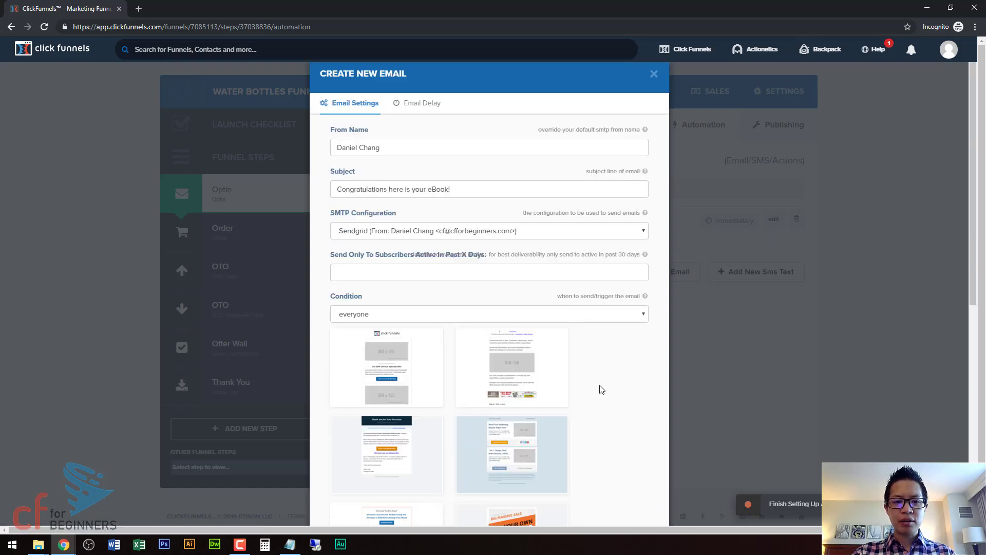
{"action": "scroll", "coordinate": [600, 389], "scroll_direction": "down", "scroll_amount": 8}
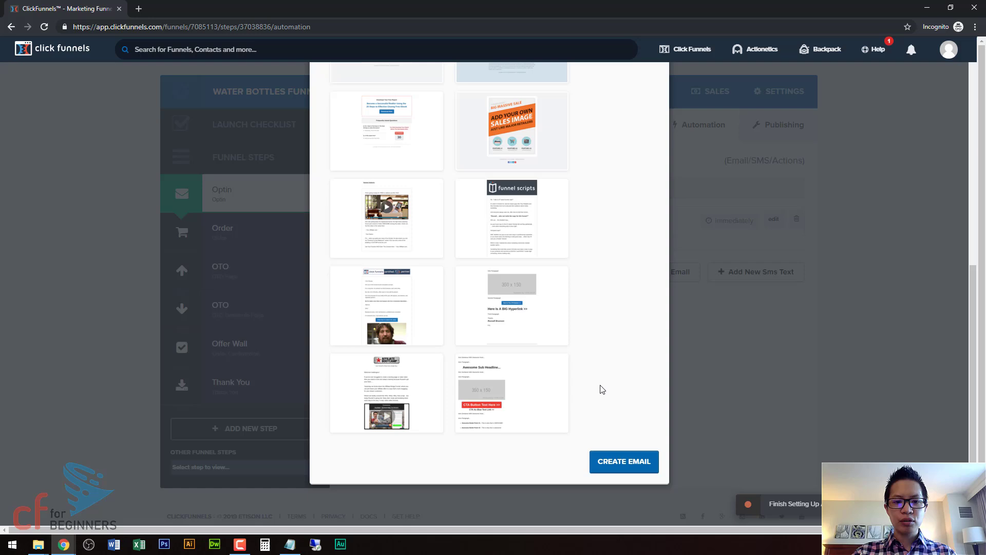
{"action": "left_click", "coordinate": [624, 461]}
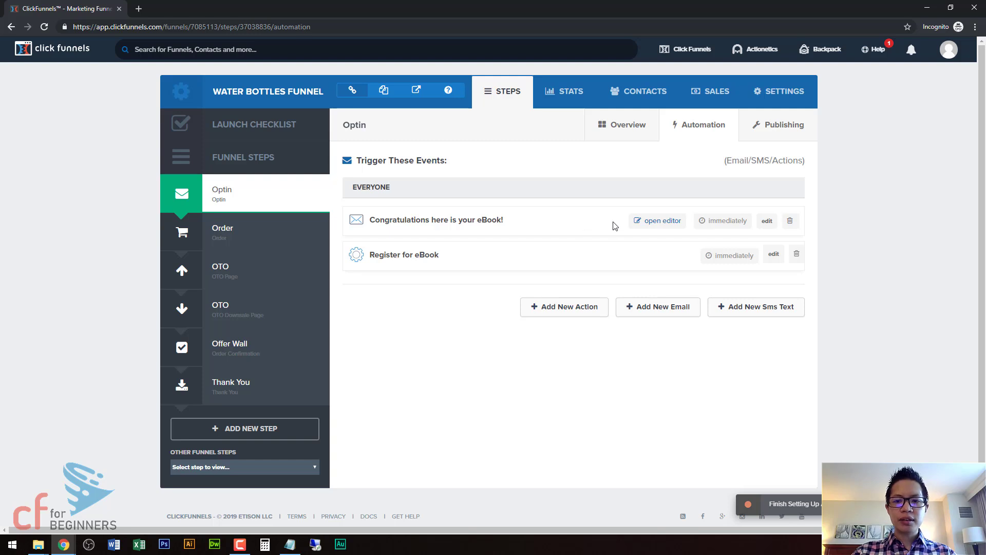
Open the eBook email and make the Awesome Sub Headline left-aligned and underlined
{"action": "left_click", "coordinate": [661, 222]}
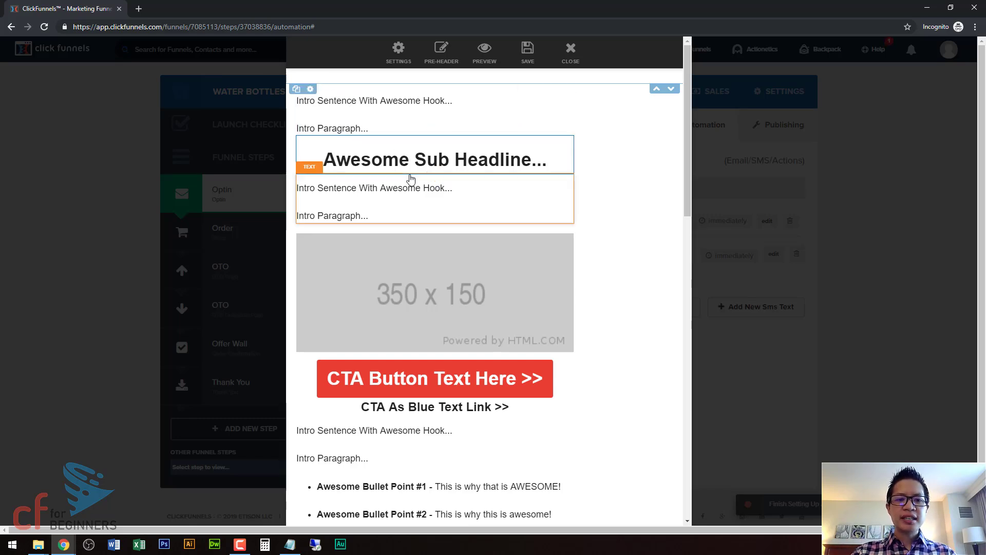
{"action": "left_click", "coordinate": [525, 132]}
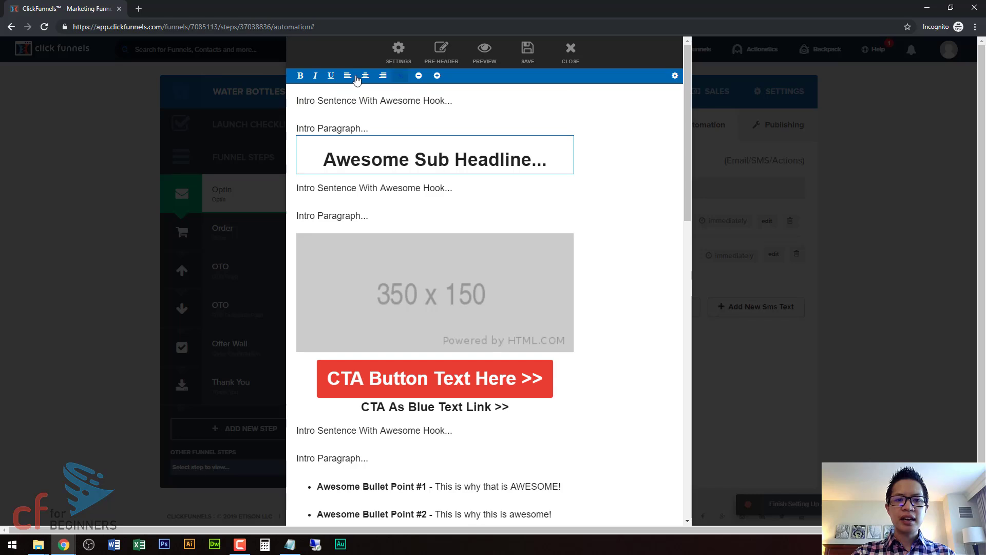
{"action": "left_click", "coordinate": [372, 158]}
{"action": "triple_click", "coordinate": [372, 158]}
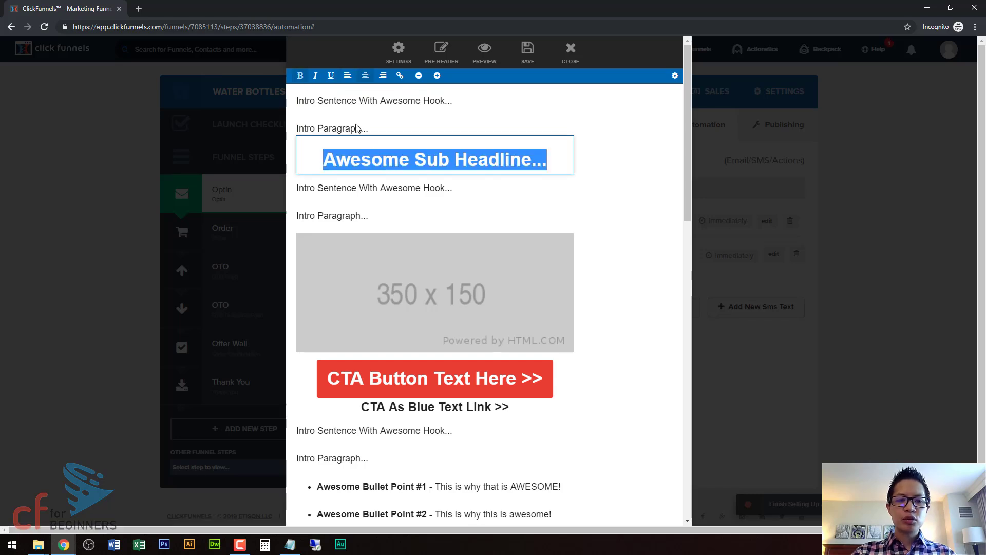
{"action": "left_click", "coordinate": [347, 76]}
{"action": "left_click", "coordinate": [330, 76]}
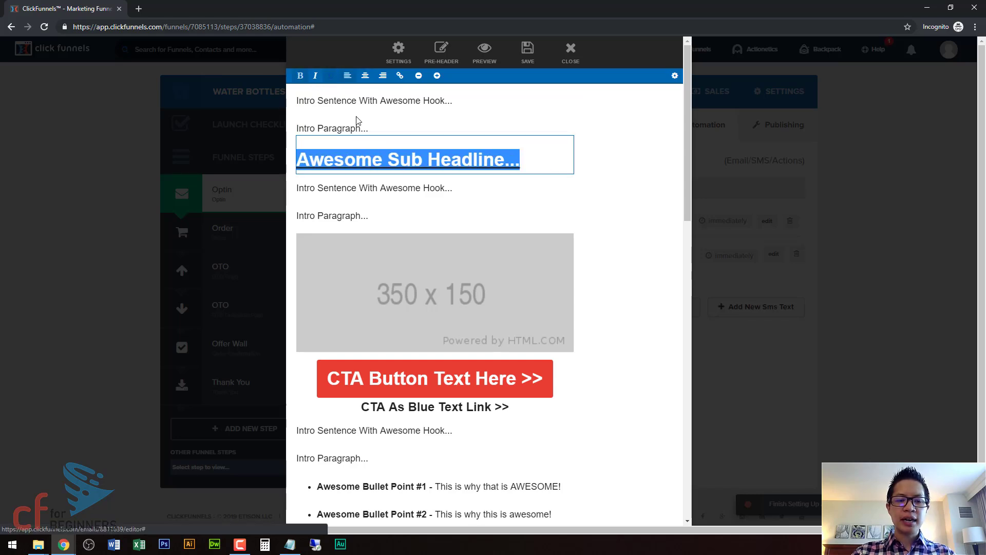
{"action": "left_click", "coordinate": [363, 134]}
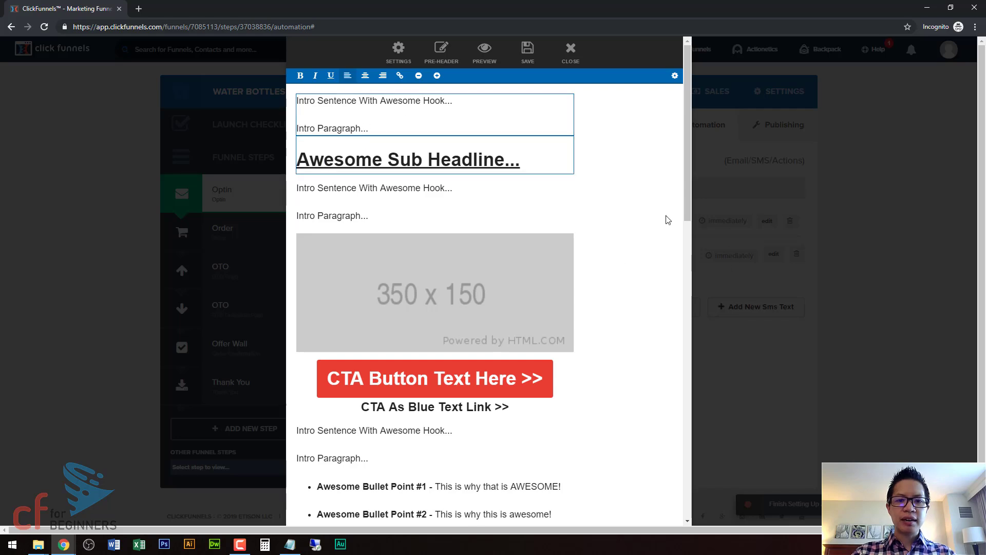
Review the text block settings, leaving margin top unchanged, and bring up the CTA button settings
{"action": "left_click", "coordinate": [674, 76]}
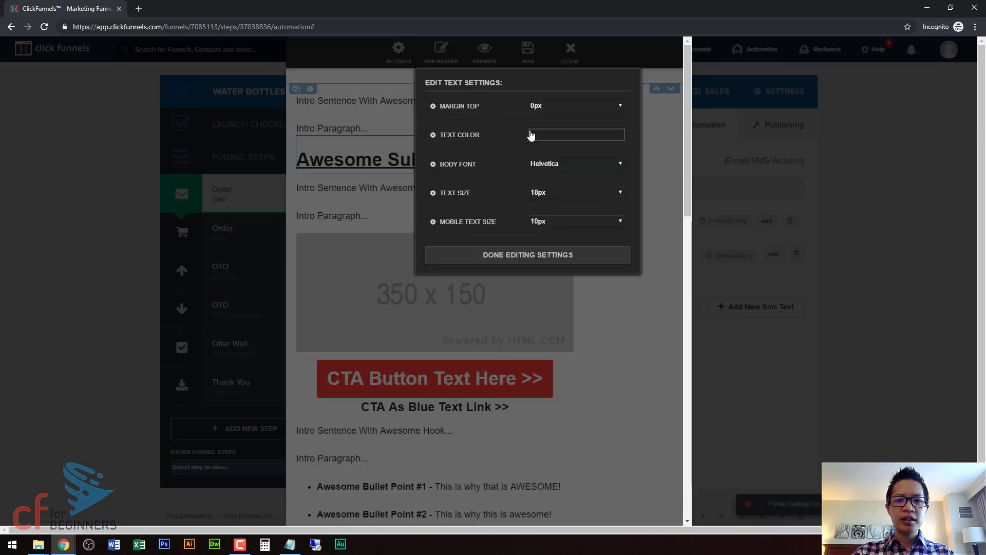
{"action": "left_click", "coordinate": [559, 105]}
{"action": "left_click", "coordinate": [508, 147]}
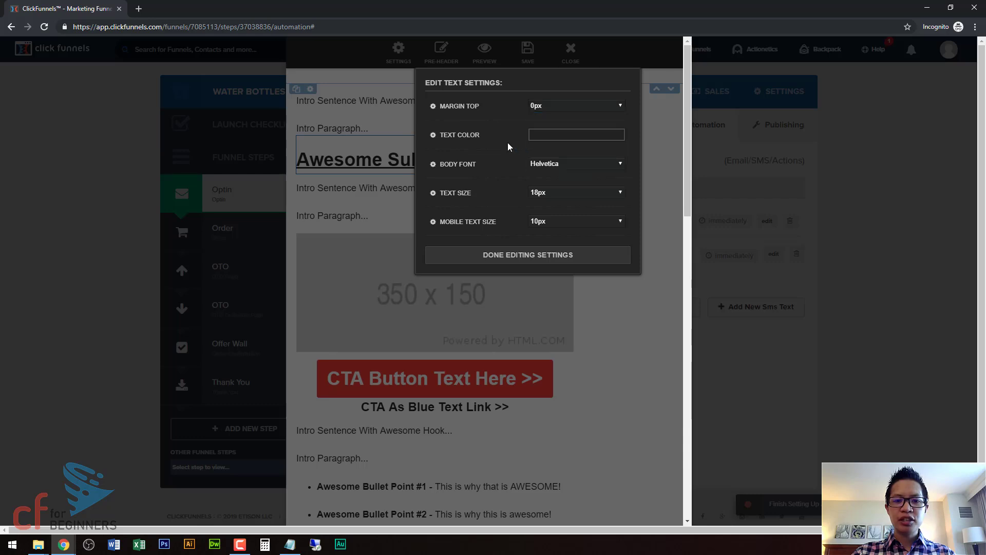
{"action": "left_click", "coordinate": [528, 268]}
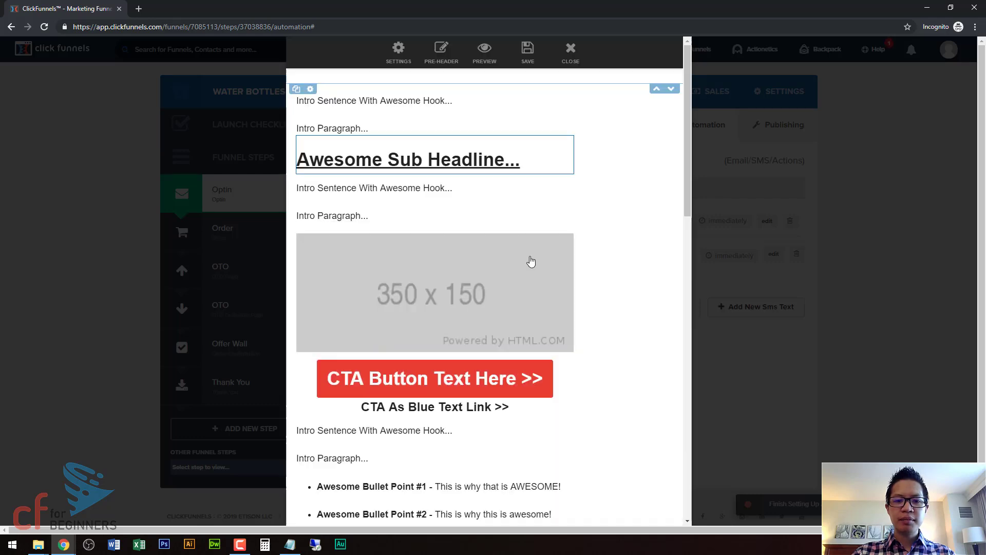
{"action": "left_click", "coordinate": [469, 378]}
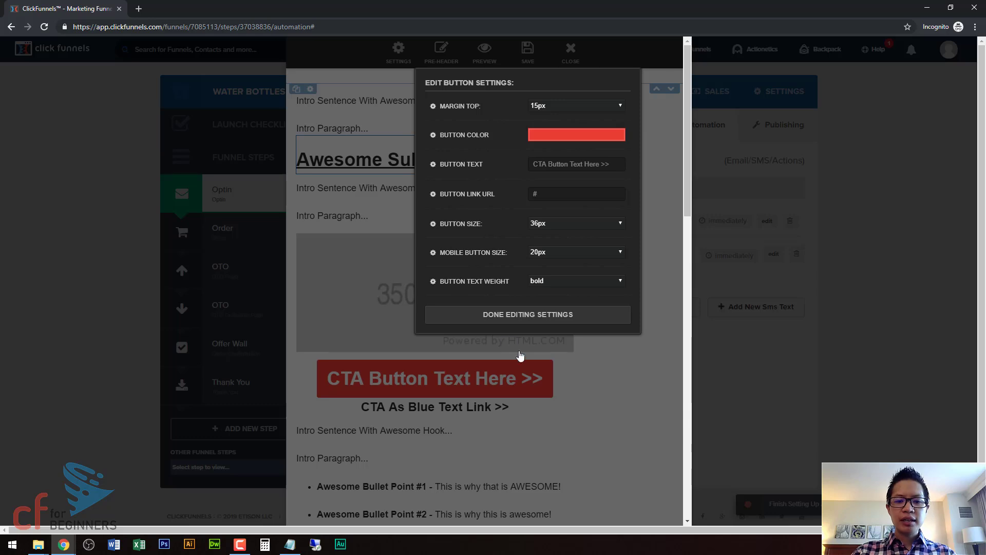
Replace the CTA button's # link with the Dropbox eBook PDF URL and save the email
{"action": "left_click", "coordinate": [520, 315]}
{"action": "left_click", "coordinate": [449, 378]}
{"action": "double_click", "coordinate": [570, 196]}
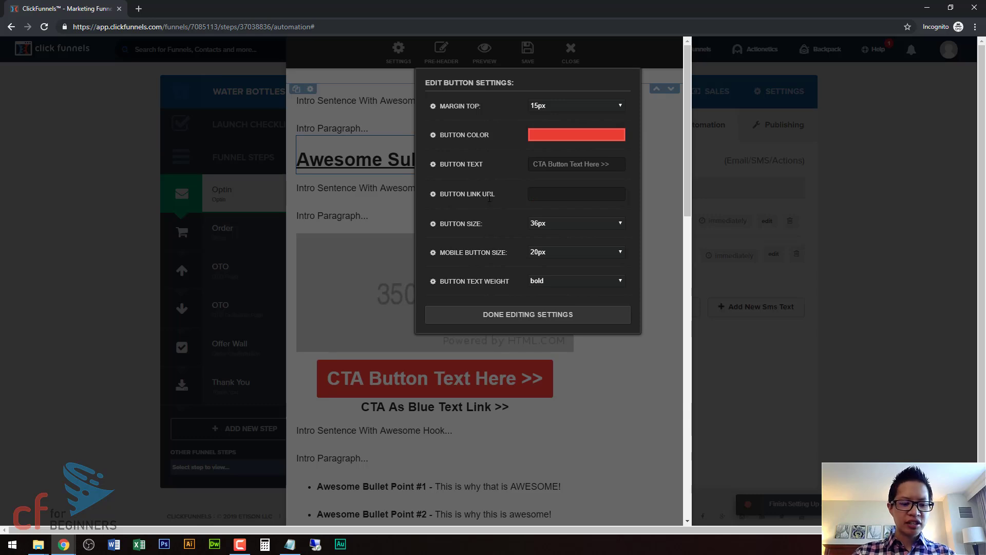
{"action": "key", "text": "ctrl+v"}
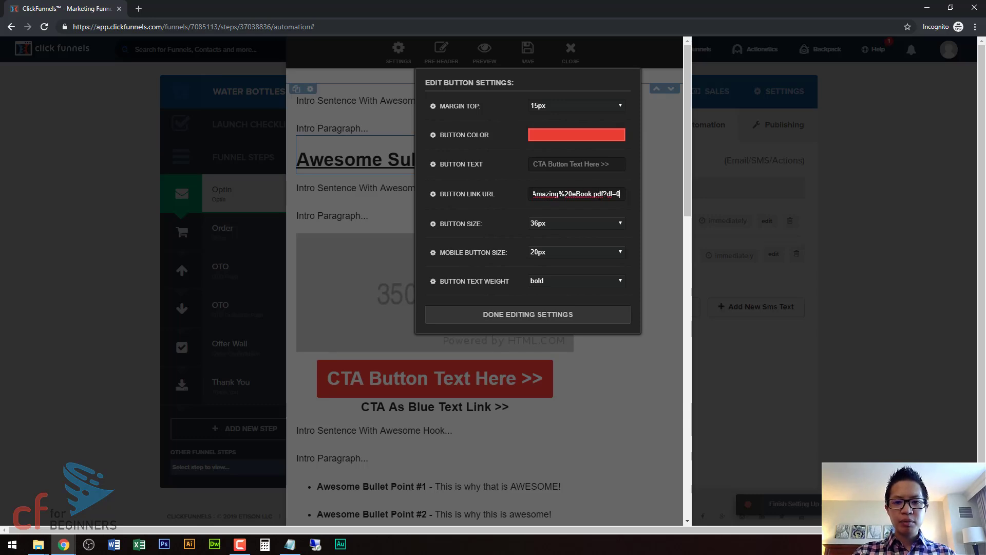
{"action": "left_click_drag", "start_coordinate": [600, 195], "coordinate": [508, 202]}
{"action": "left_click", "coordinate": [552, 194]}
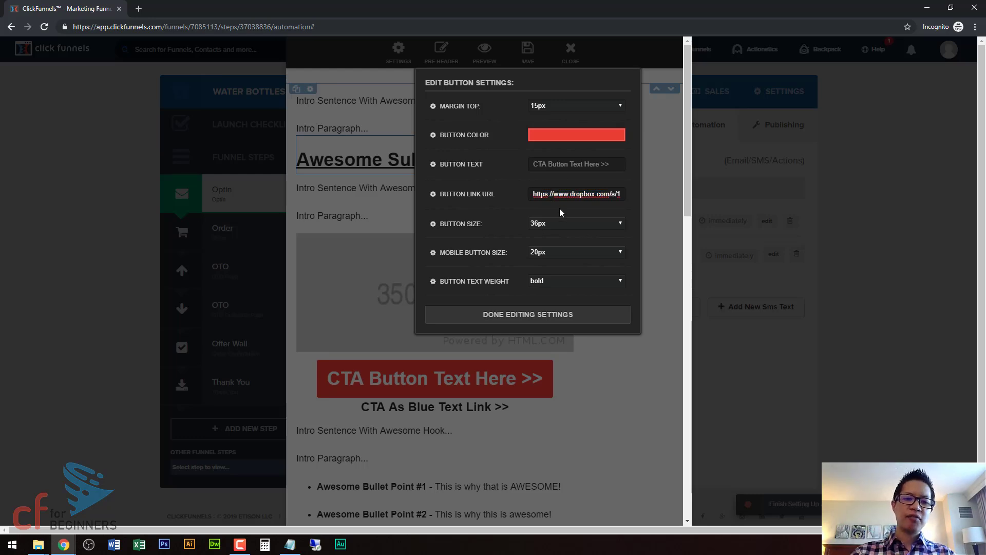
{"action": "left_click", "coordinate": [503, 315]}
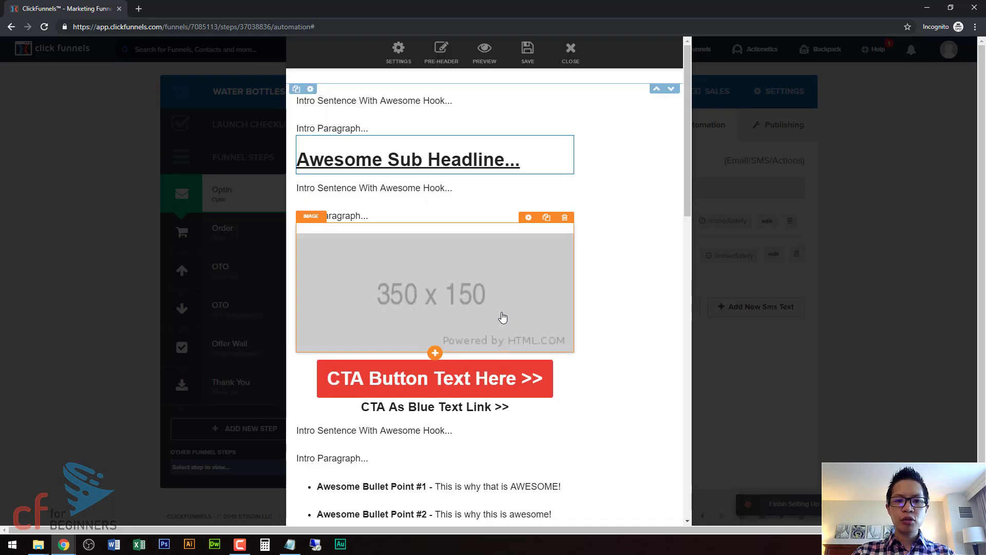
{"action": "left_click", "coordinate": [528, 52]}
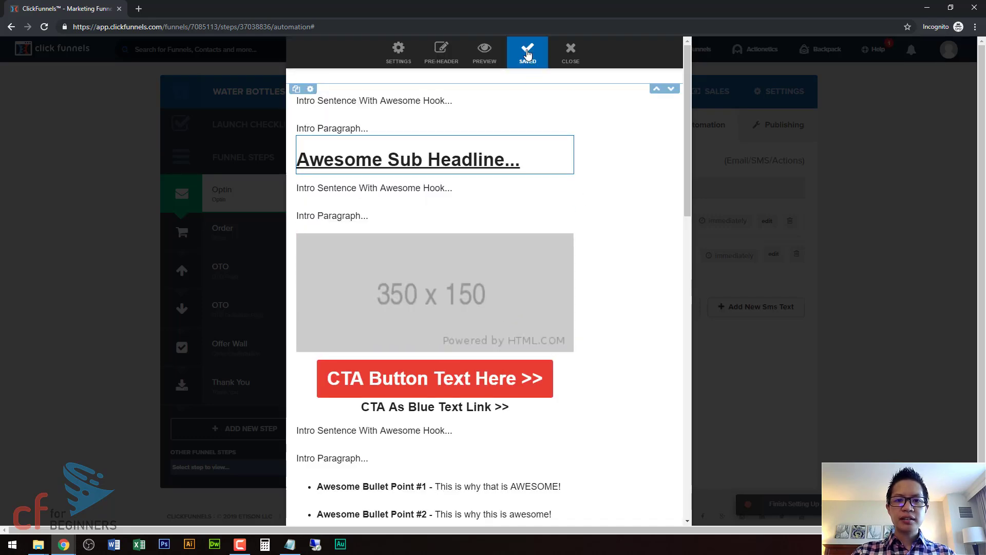
Preview the email and confirm its CTA opens My Amazing eBook.pdf on Dropbox
{"action": "left_click", "coordinate": [491, 60]}
{"action": "scroll", "coordinate": [174, 126], "scroll_direction": "down", "scroll_amount": 3}
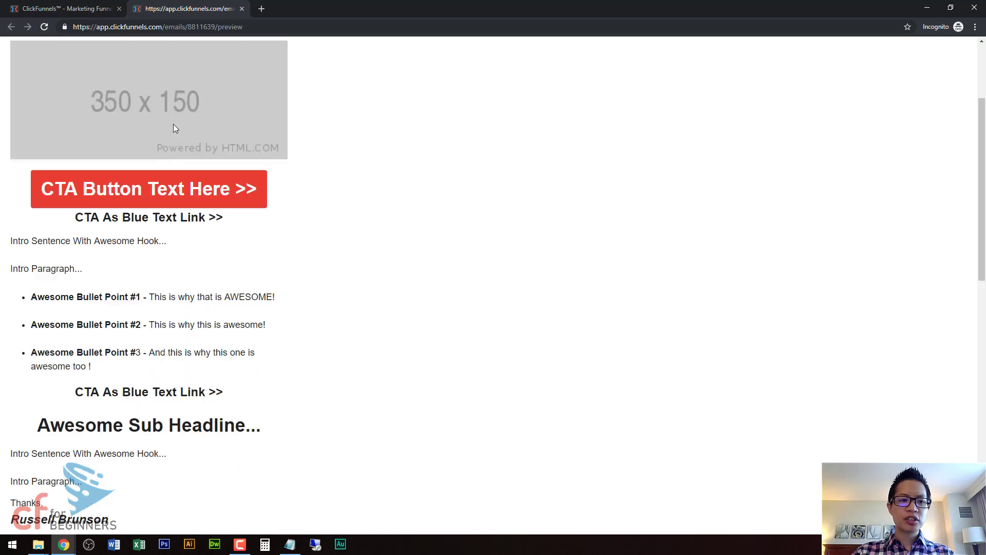
{"action": "scroll", "coordinate": [174, 127], "scroll_direction": "down", "scroll_amount": 8}
{"action": "scroll", "coordinate": [177, 127], "scroll_direction": "up", "scroll_amount": 10}
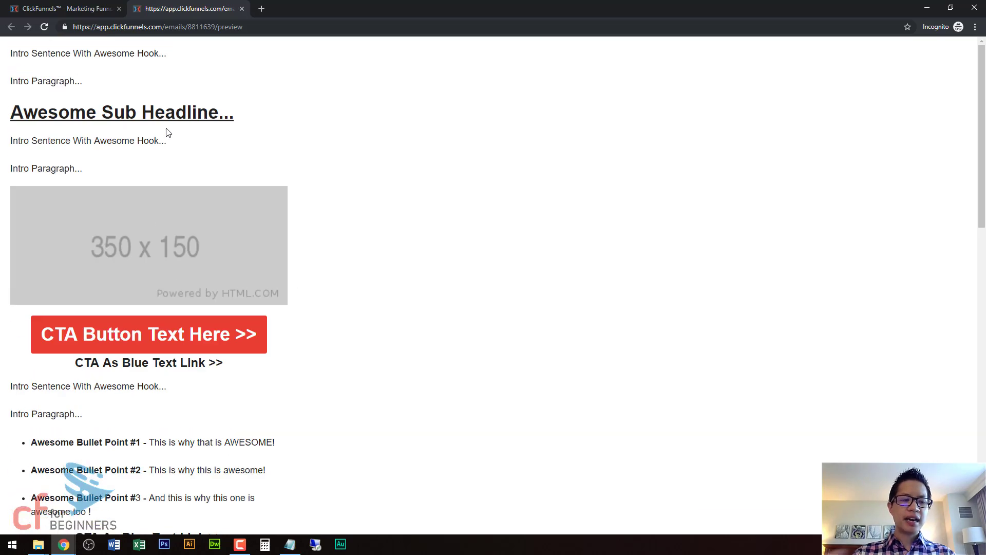
{"action": "left_click", "coordinate": [123, 336]}
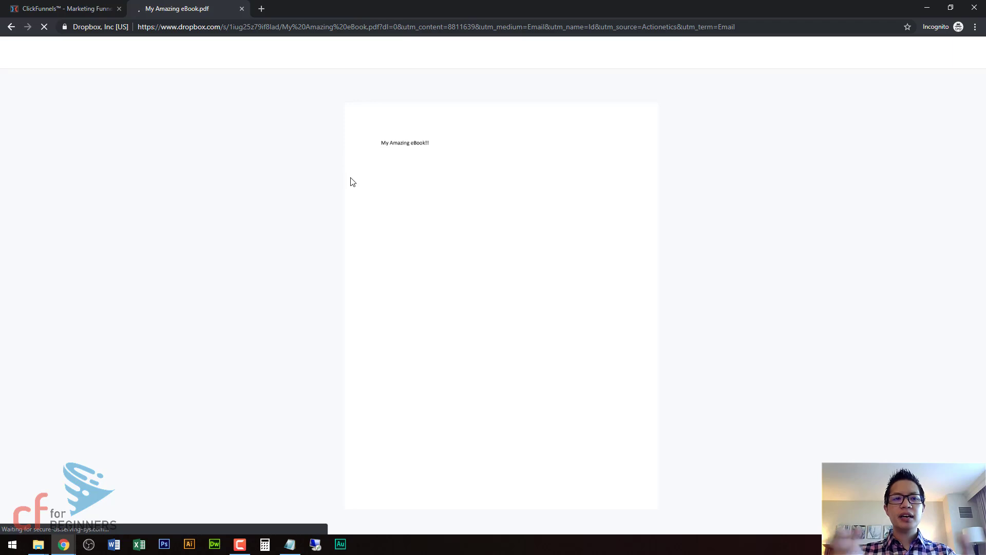
{"action": "left_click", "coordinate": [107, 6]}
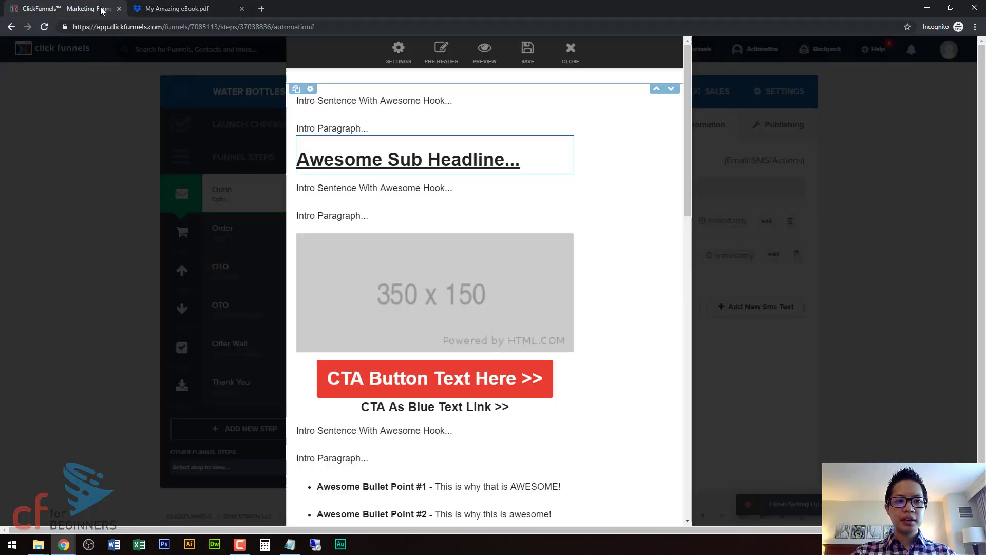
Close the email editor and review the eBook email's delay, leaving it sent immediately
{"action": "left_click", "coordinate": [570, 51]}
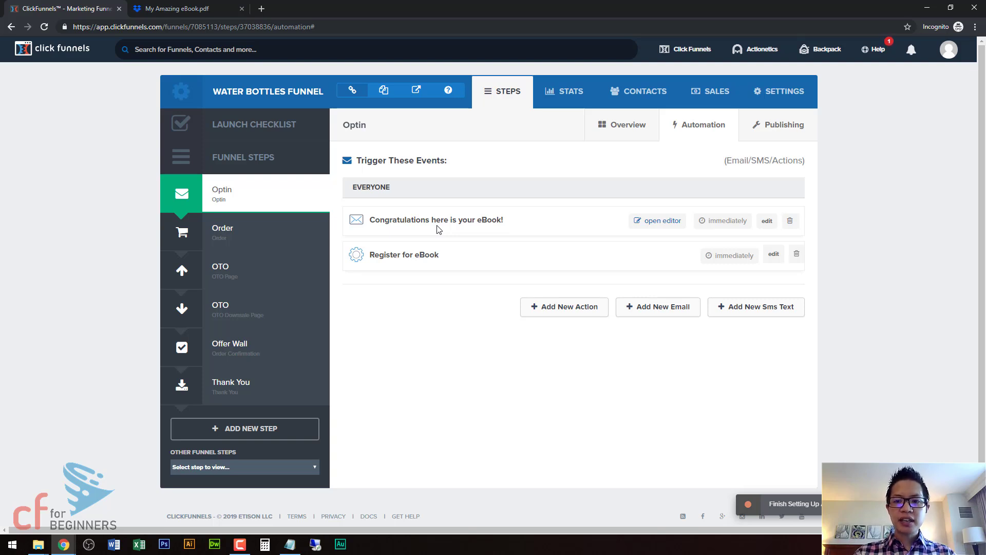
{"action": "left_click", "coordinate": [767, 222]}
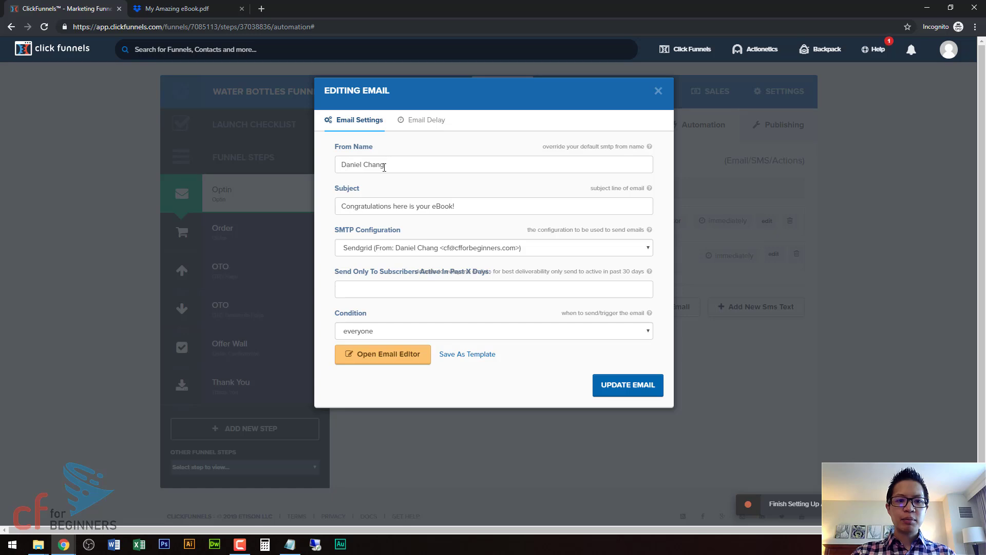
{"action": "left_click", "coordinate": [357, 283]}
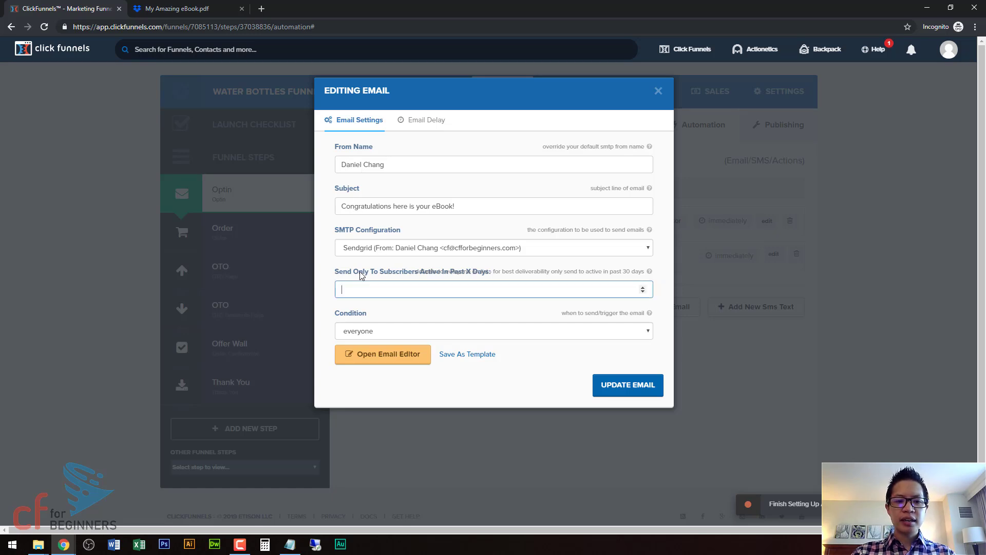
{"action": "left_click", "coordinate": [418, 122]}
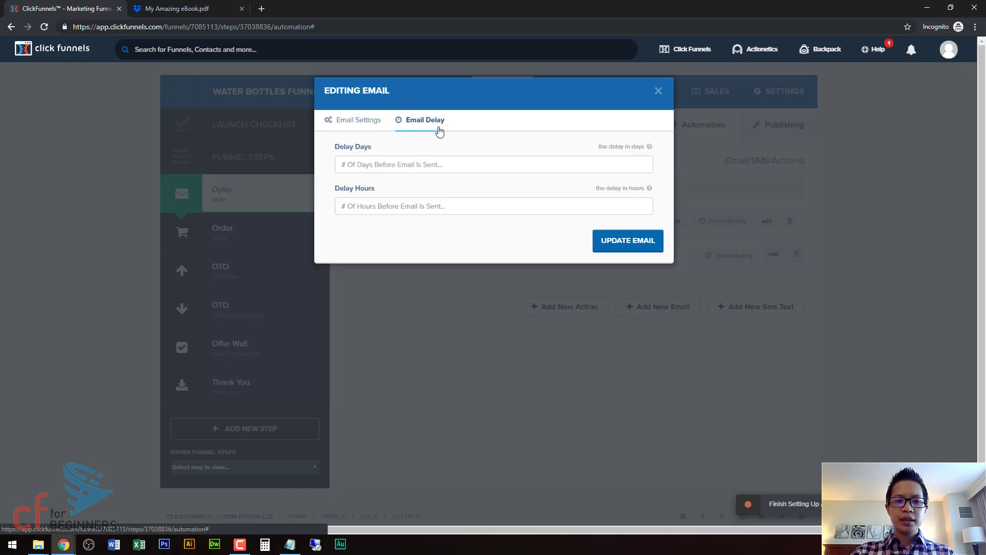
{"action": "left_click", "coordinate": [417, 200]}
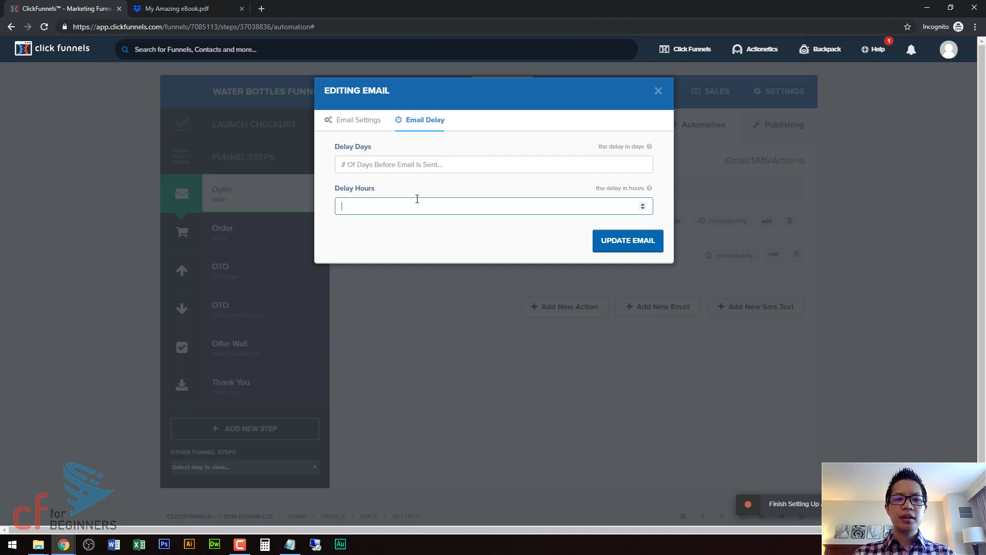
{"action": "left_click", "coordinate": [370, 165]}
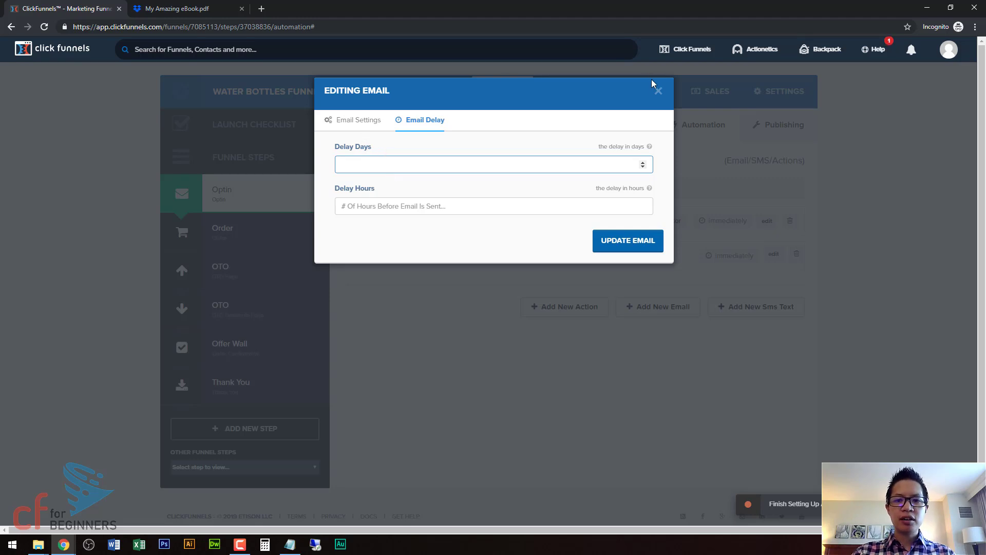
{"action": "left_click", "coordinate": [657, 91]}
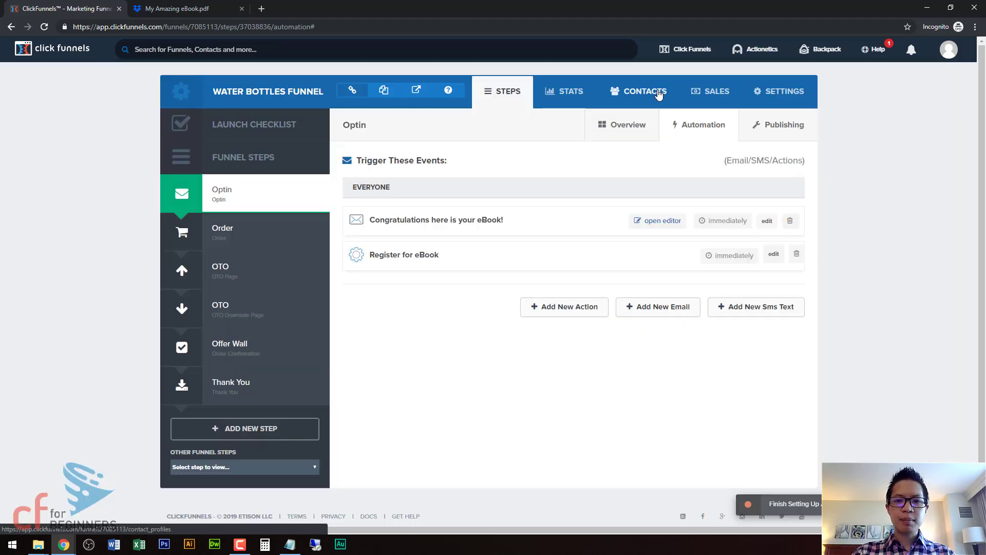
Start a new email with the sender's name as From Name and subject 'Hey I hope you are enjoying your eBook!'
{"action": "left_click", "coordinate": [644, 312]}
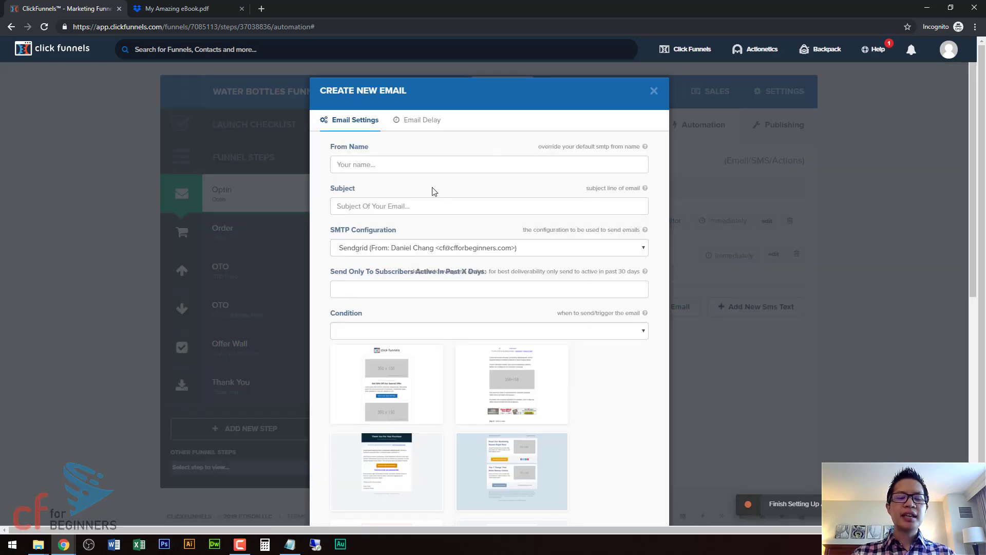
{"action": "left_click", "coordinate": [418, 168]}
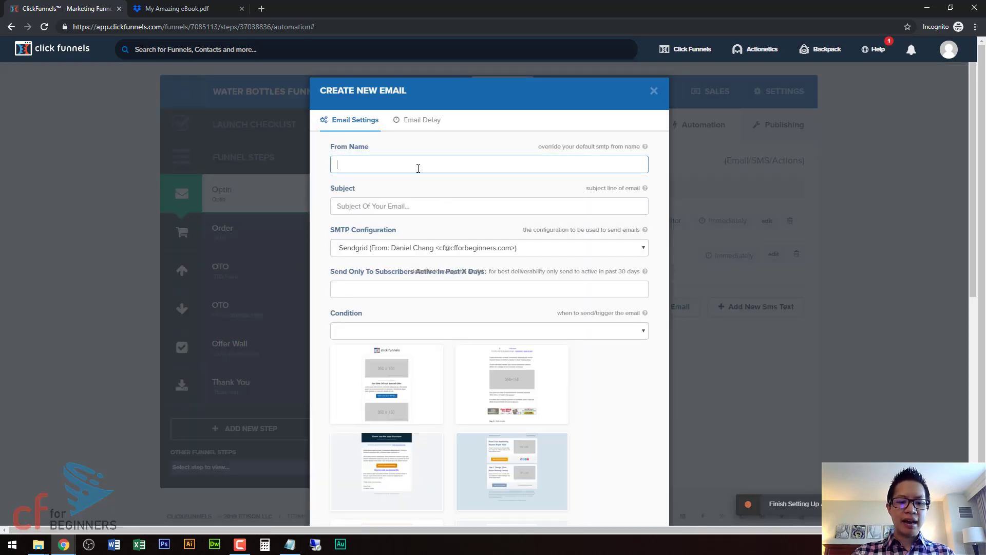
{"action": "type", "text": "Daniel"}
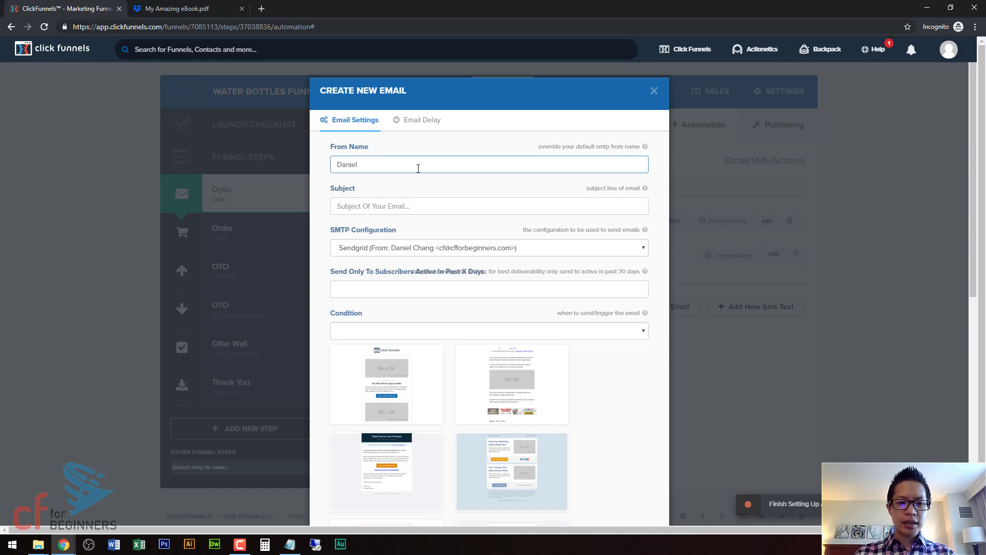
{"action": "type", "text": " Chan"}
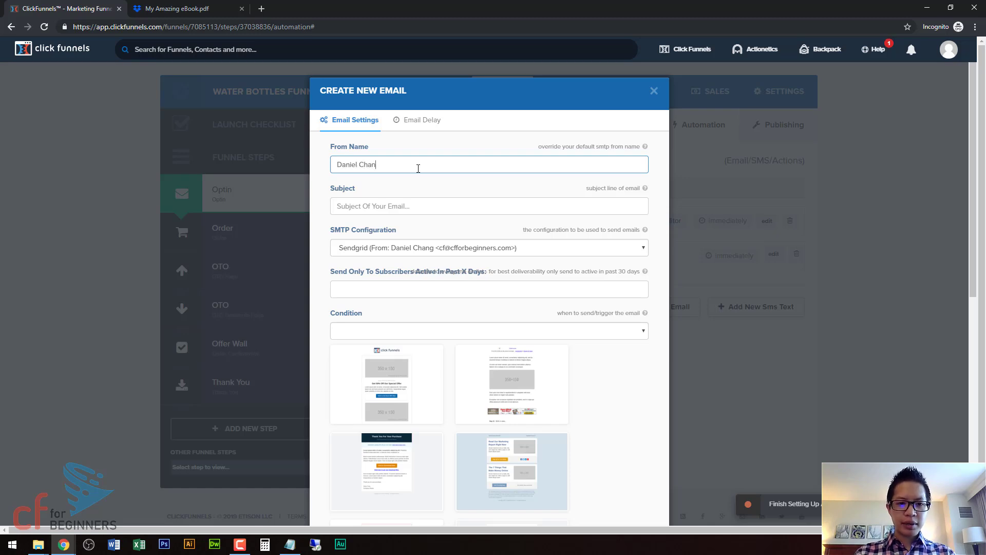
{"action": "type", "text": "g"}
{"action": "left_click", "coordinate": [412, 201]}
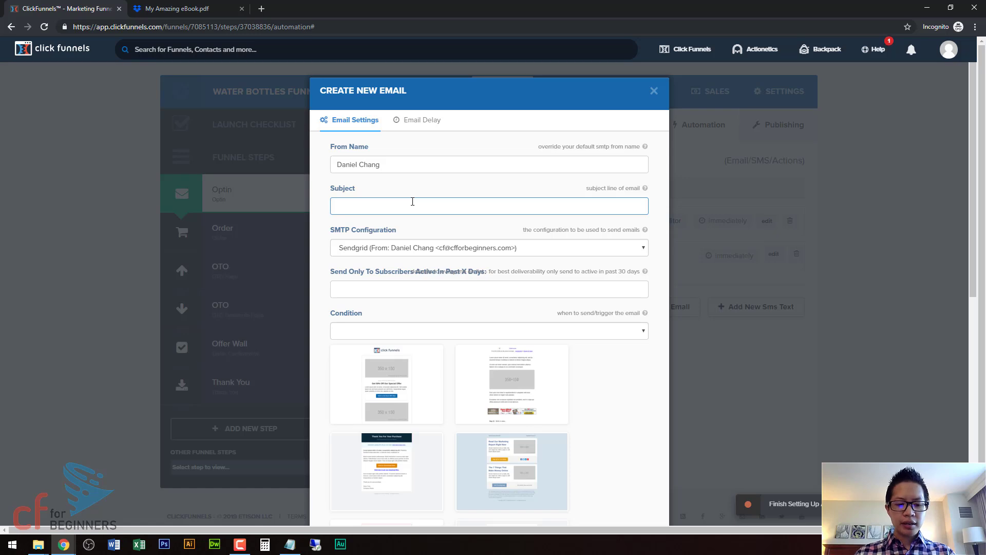
{"action": "type", "text": "Hey I"}
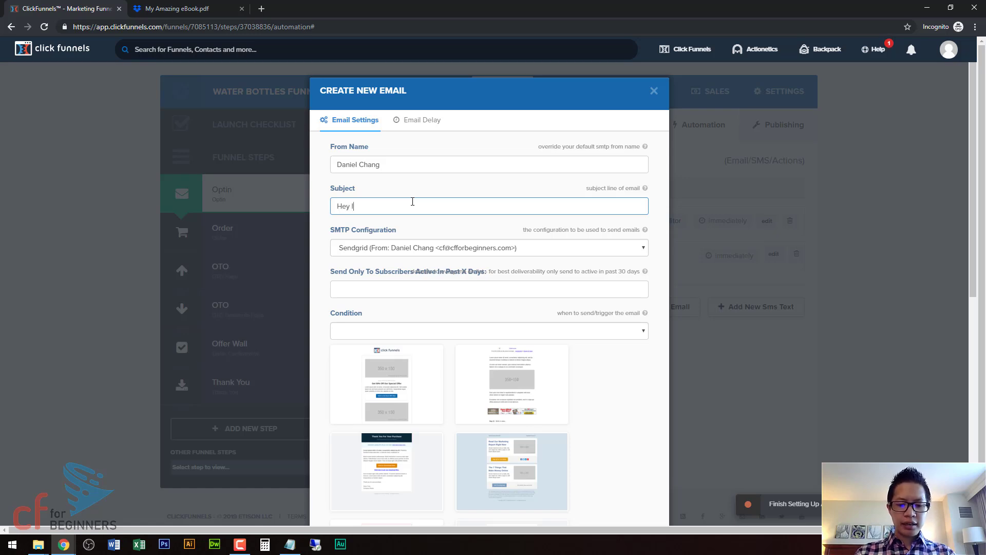
{"action": "type", "text": " hope you ar"}
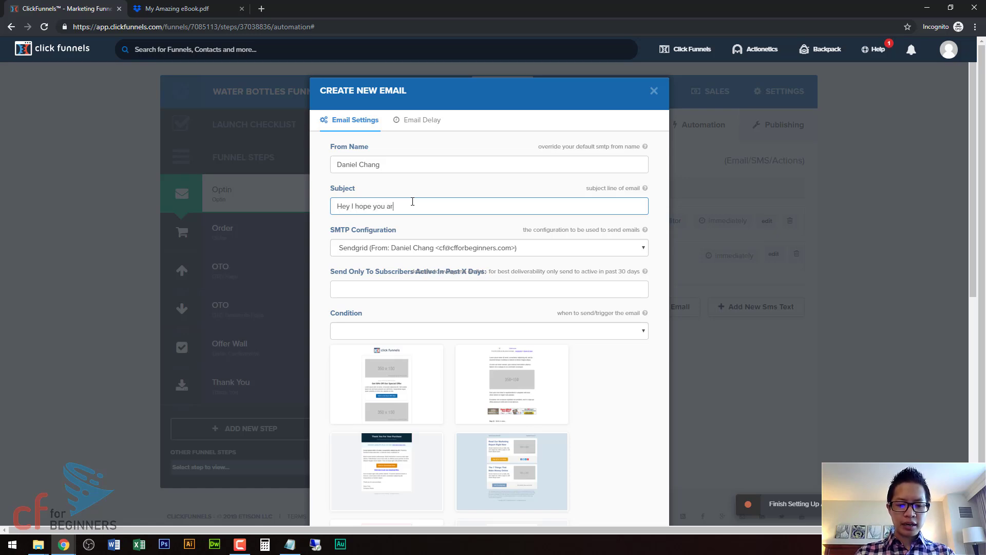
{"action": "type", "text": "e eno"}
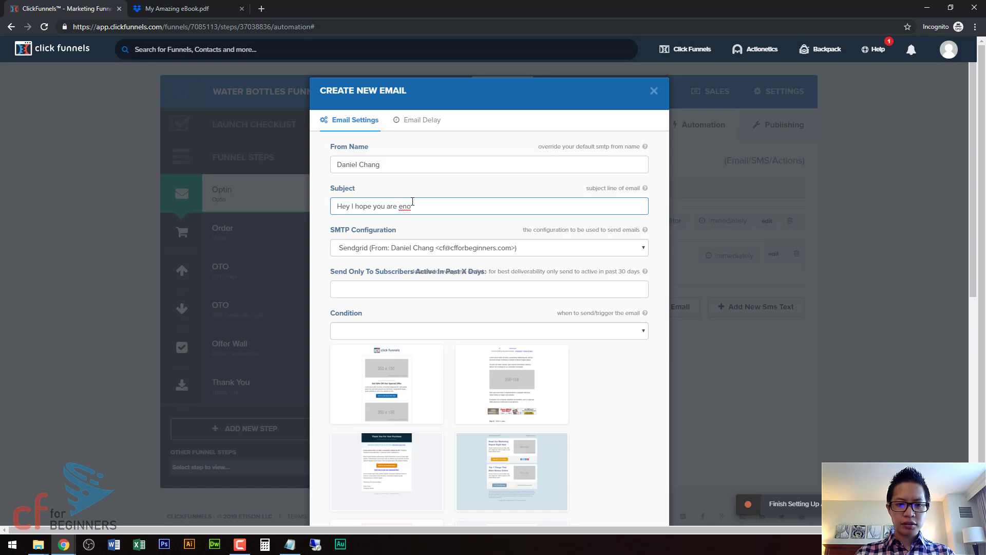
{"action": "key", "text": "BackSpace"}
{"action": "type", "text": "joying "}
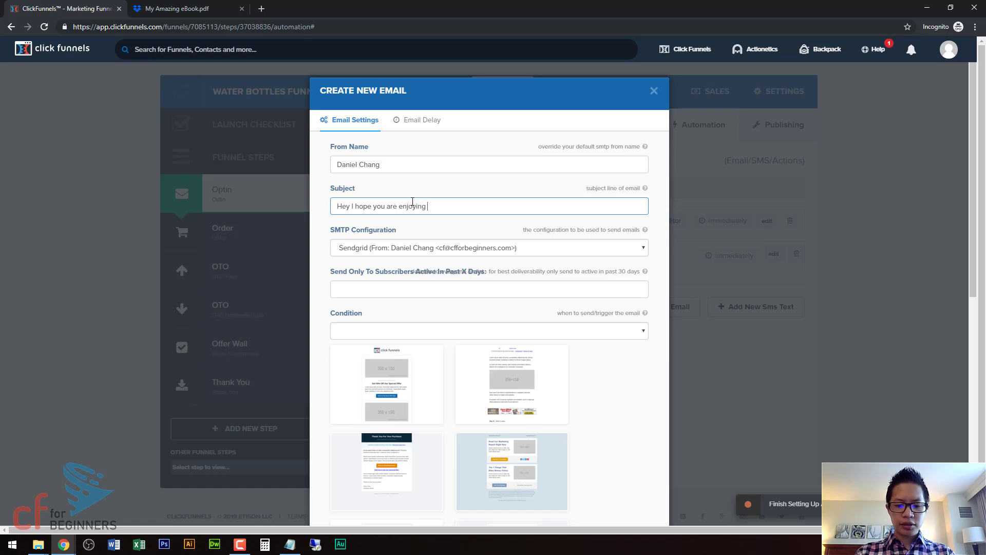
{"action": "type", "text": "your eBook!"}
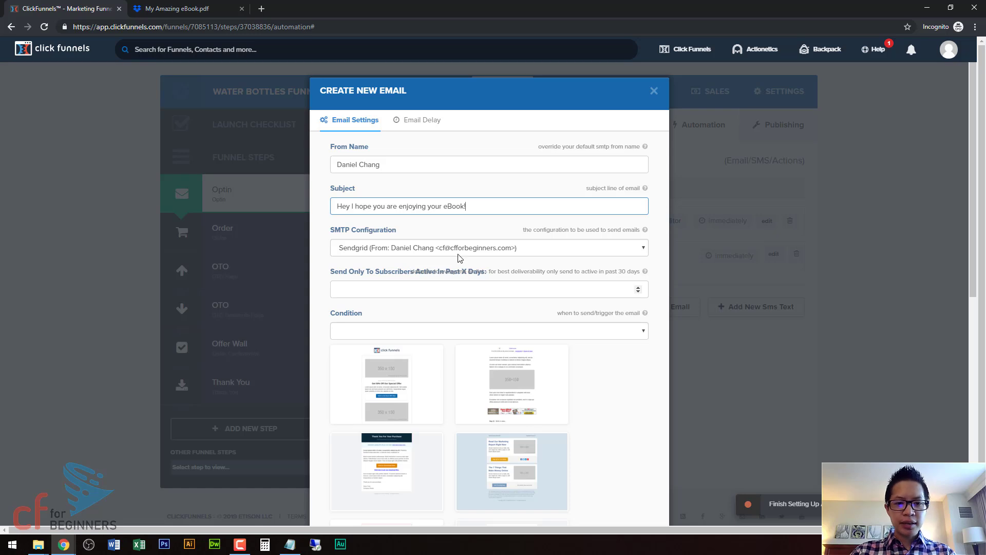
Keep Sendgrid as the SMTP configuration and bring up the recipient condition choices
{"action": "left_click", "coordinate": [408, 250]}
{"action": "left_click", "coordinate": [395, 253]}
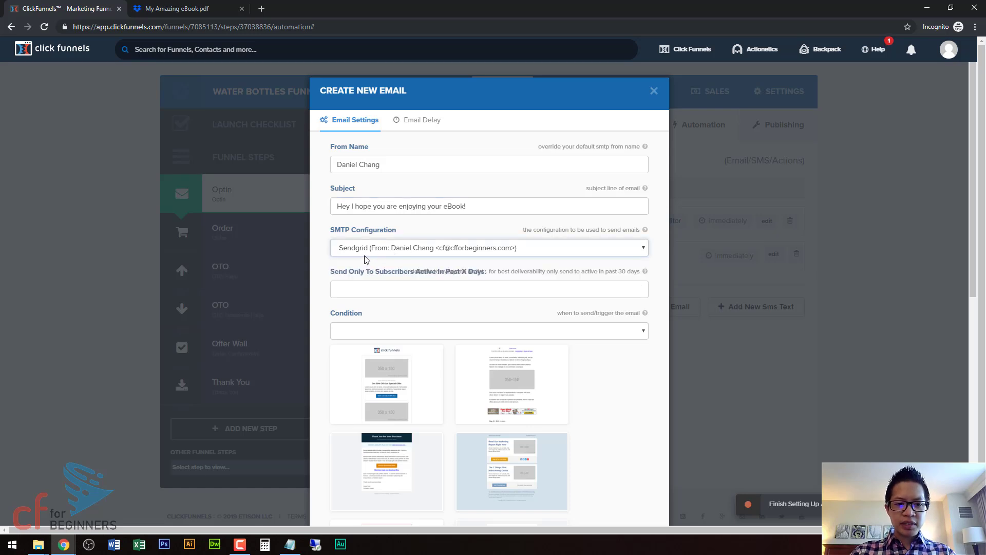
{"action": "left_click", "coordinate": [426, 335]}
Send the email to everyone with a 1-day delay and create it
{"action": "left_click", "coordinate": [409, 342]}
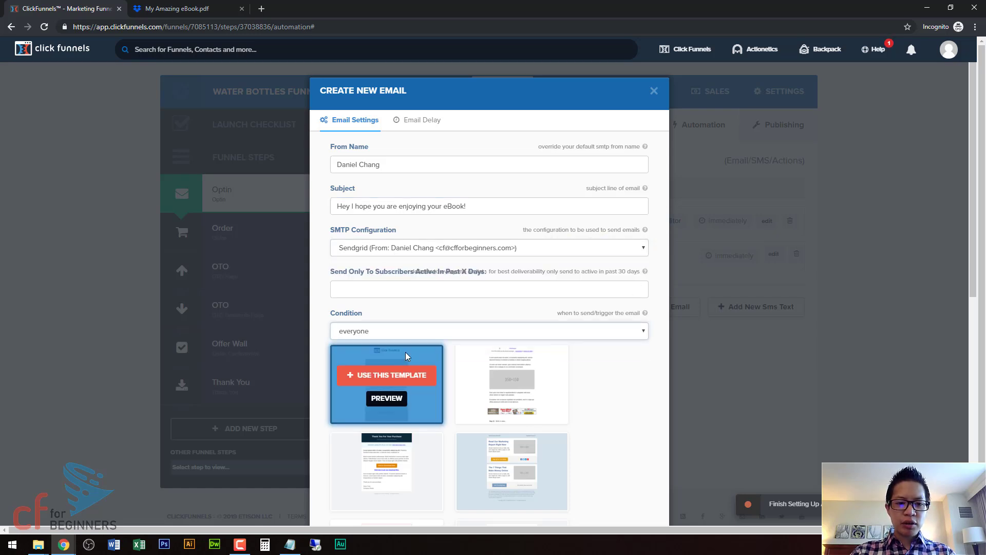
{"action": "left_click", "coordinate": [414, 124]}
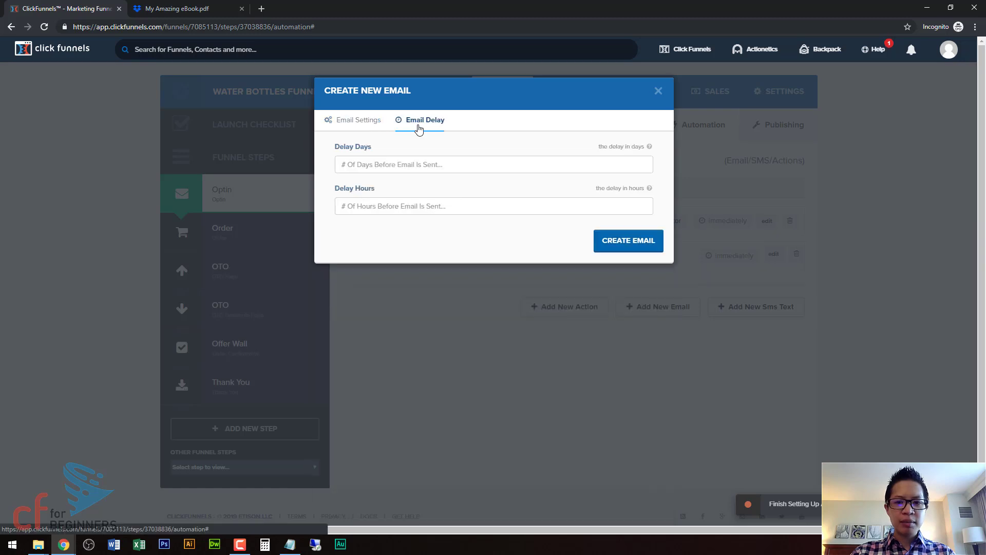
{"action": "left_click", "coordinate": [376, 168]}
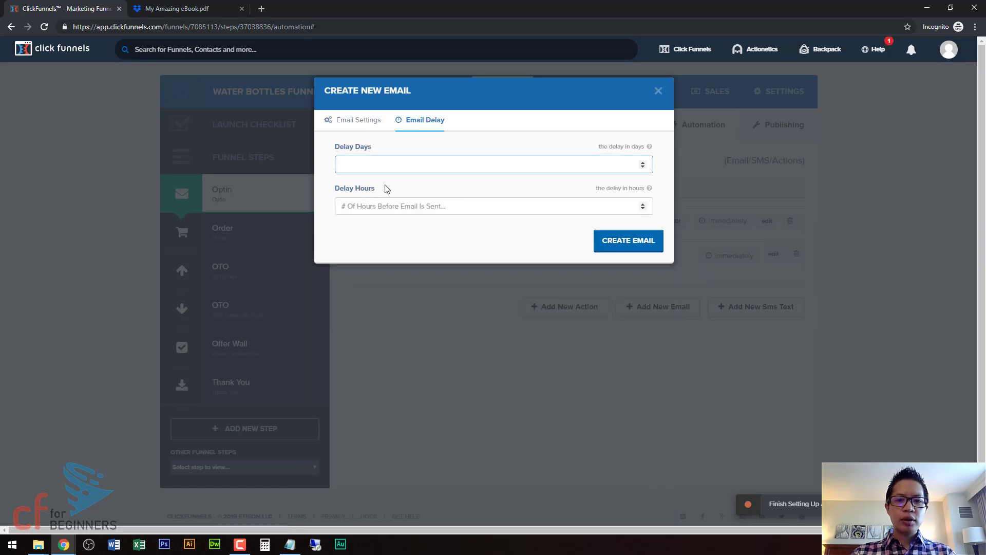
{"action": "left_click", "coordinate": [623, 246]}
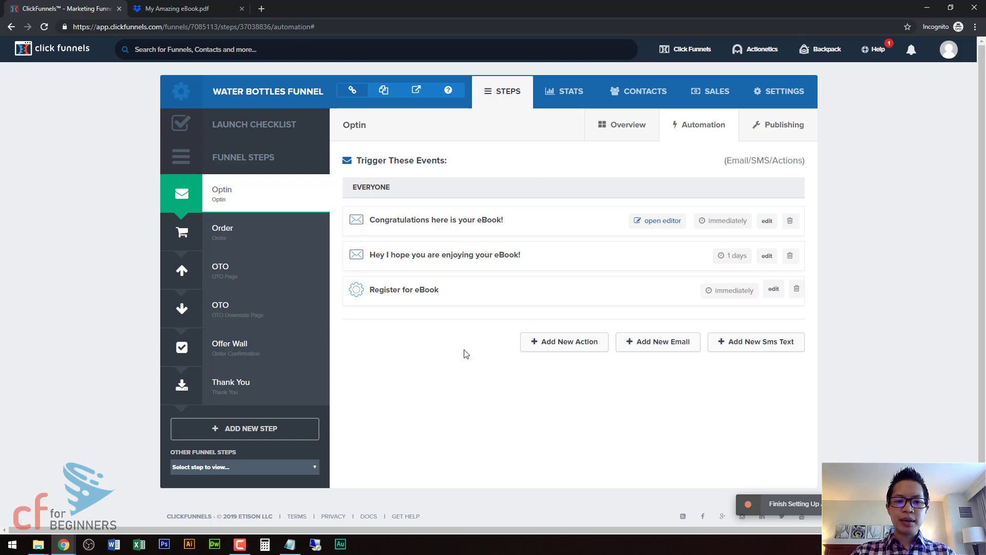
View the Water Bottles Funnel's Order step overview, then select the Optin step again
{"action": "left_click", "coordinate": [229, 235]}
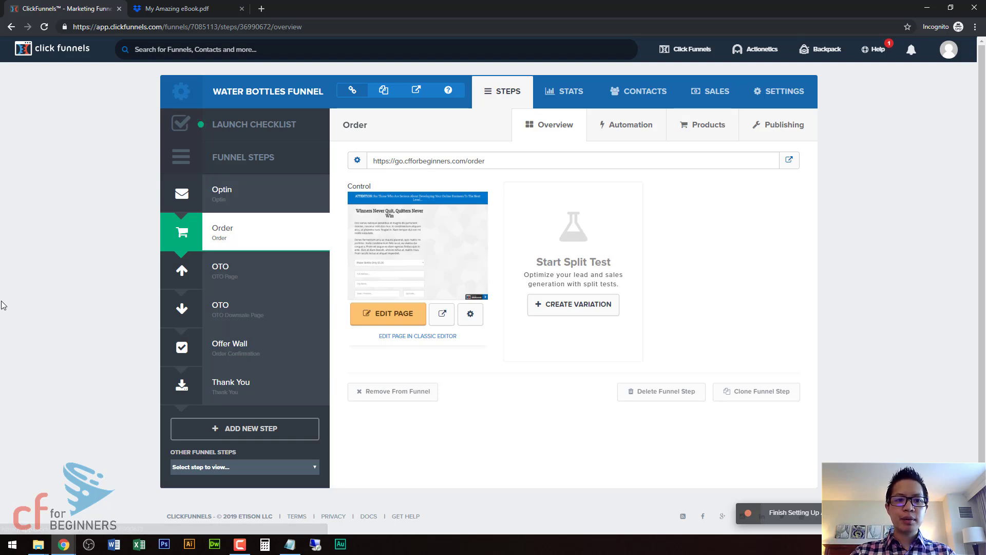
{"action": "left_click", "coordinate": [286, 196]}
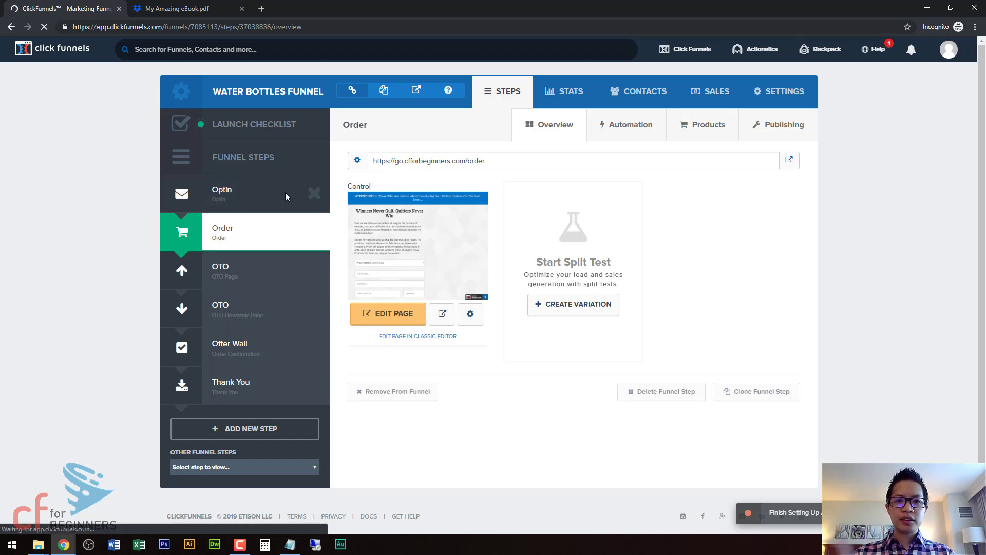